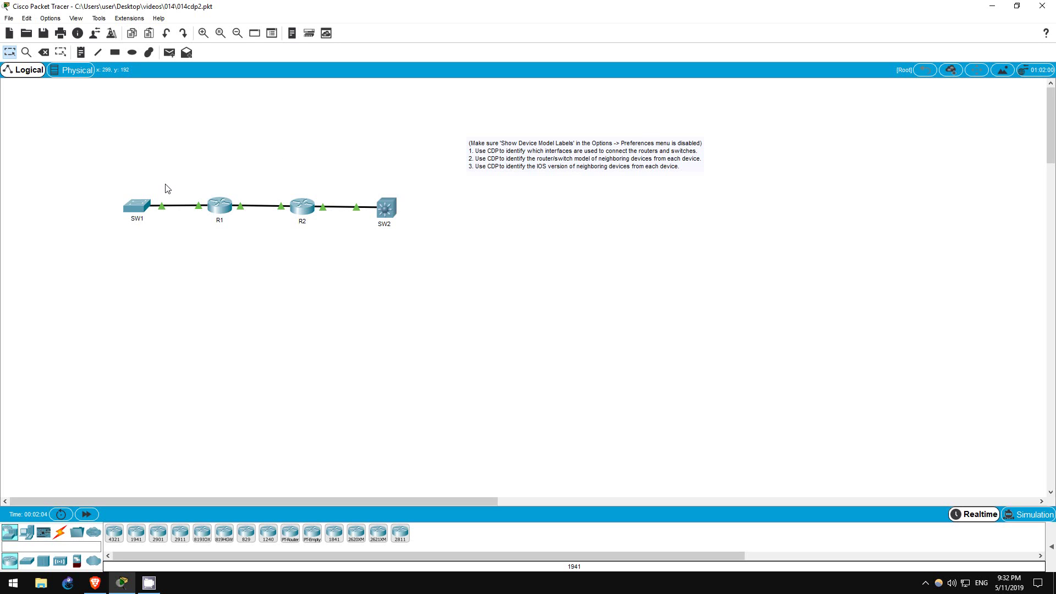
Step: Open SW1's CLI and enter privileged mode with en
click(138, 205)
drag(478, 126, 670, 114)
click(647, 129)
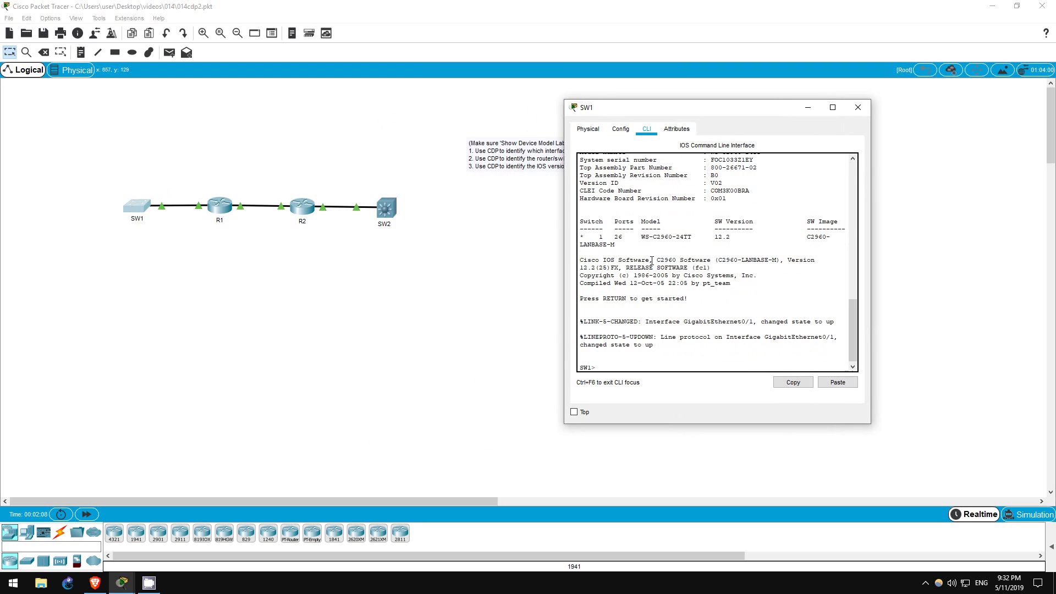
text(en)
key(Return)
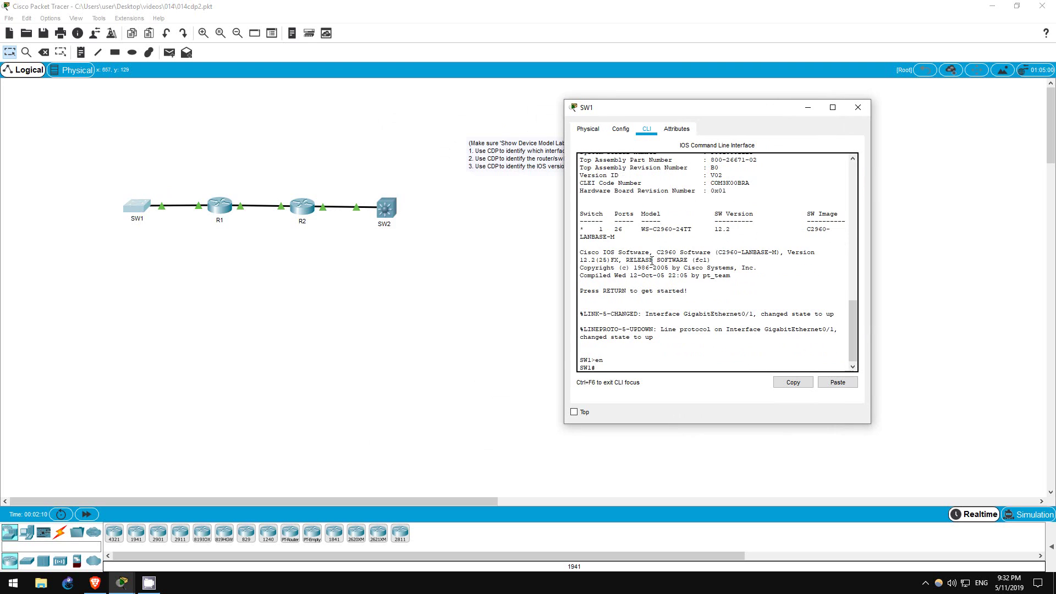
Step: Run sh cdp neigh on SW1 and highlight the R1 row (C1900, Gig 0/1)
text(sh cdp neigh)
key(Return)
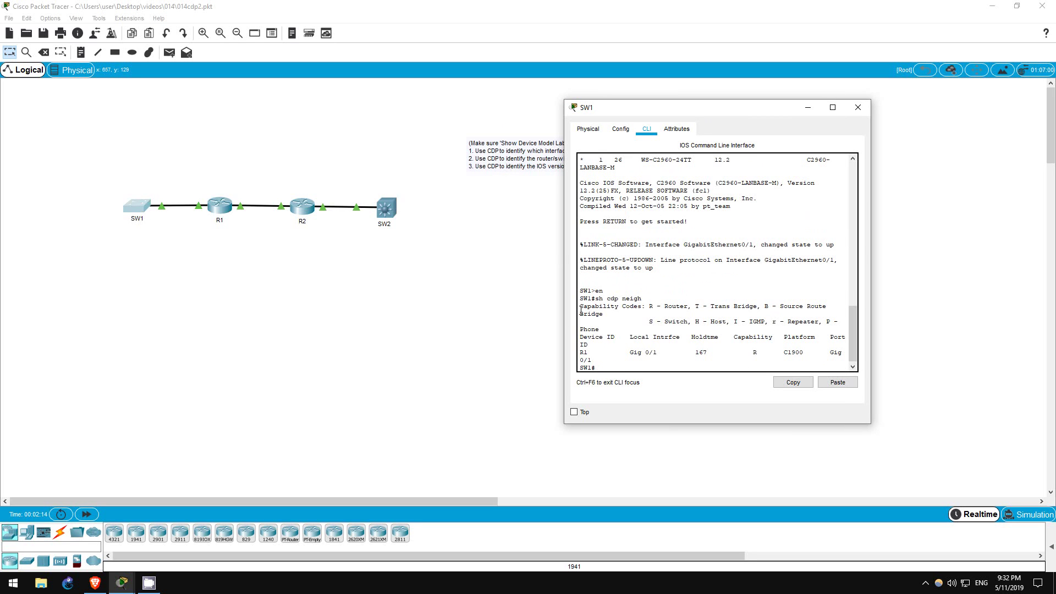
drag(565, 318, 503, 319)
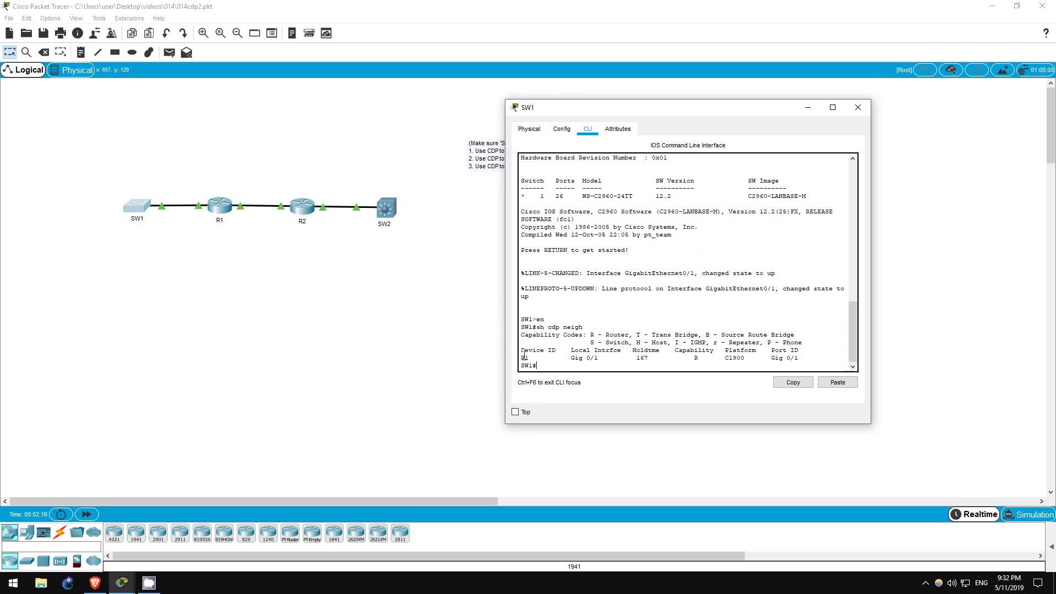
drag(521, 357, 813, 355)
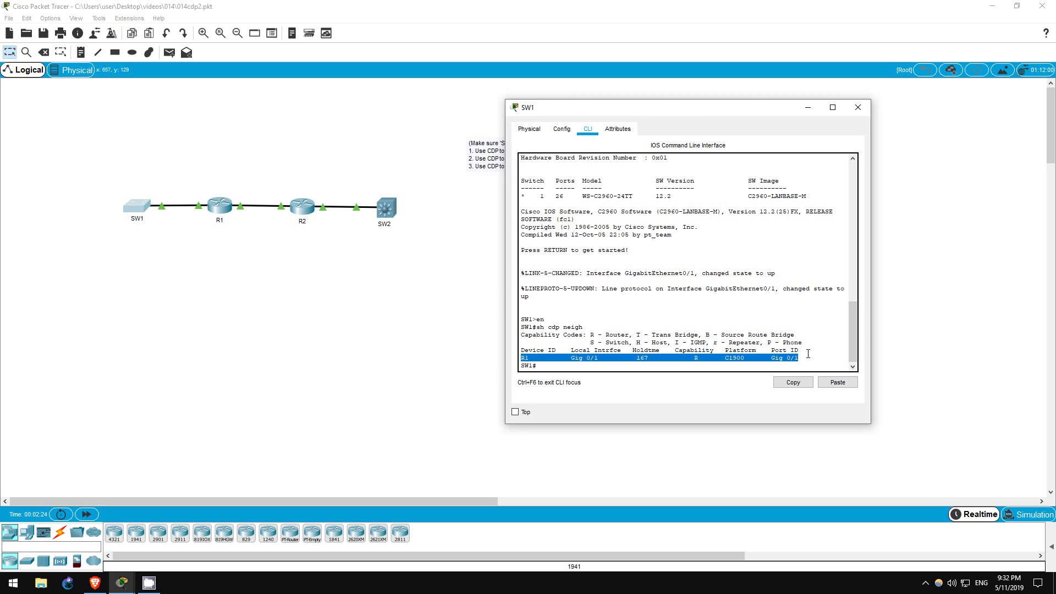
Step: Open R1's CLI and enter privileged mode with en
click(219, 212)
click(220, 212)
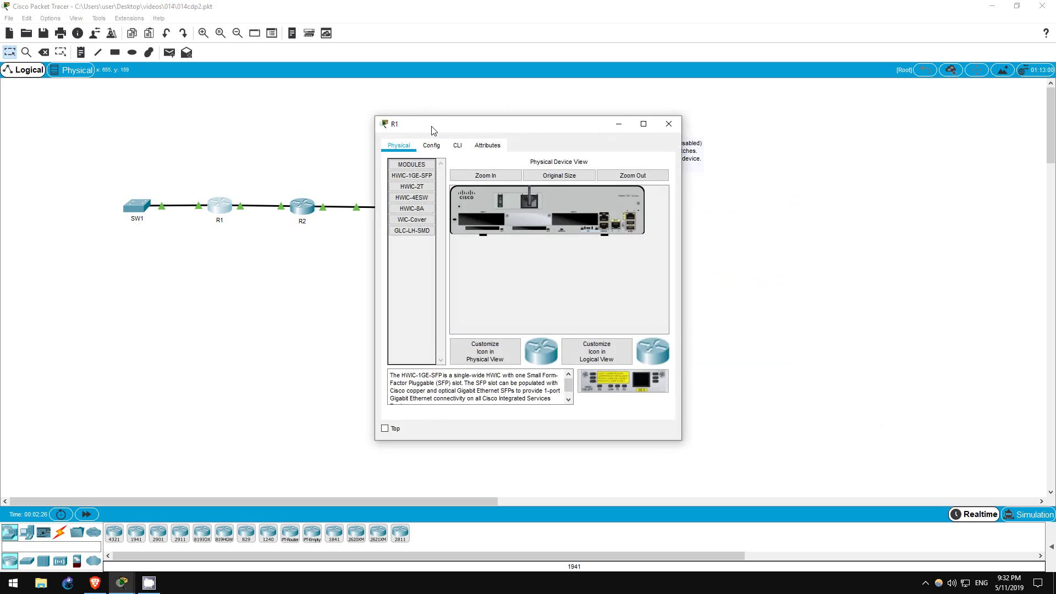
drag(436, 125, 582, 122)
click(607, 136)
key(Return)
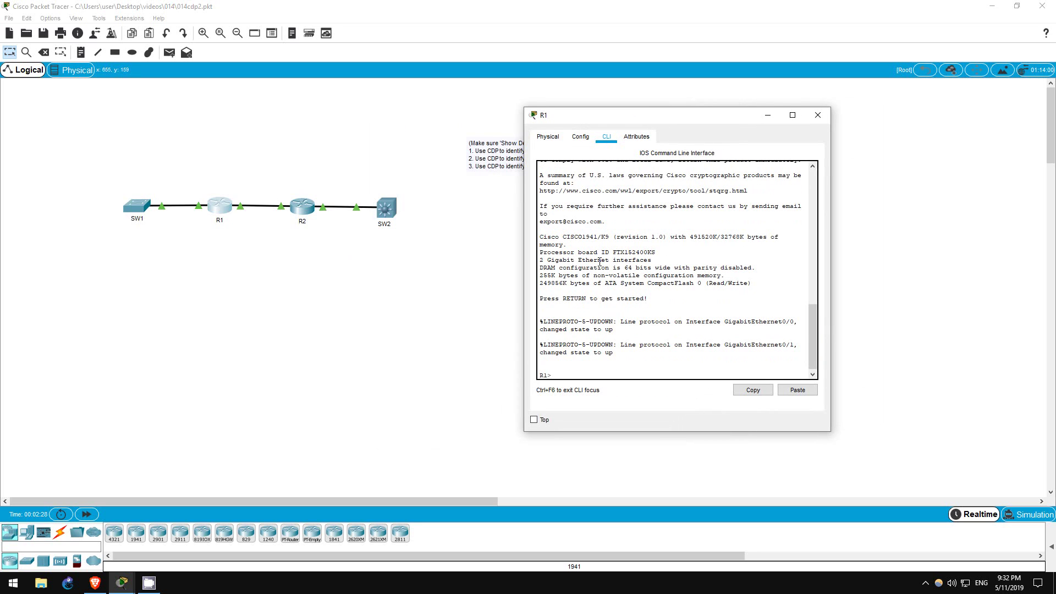
text(en)
key(Return)
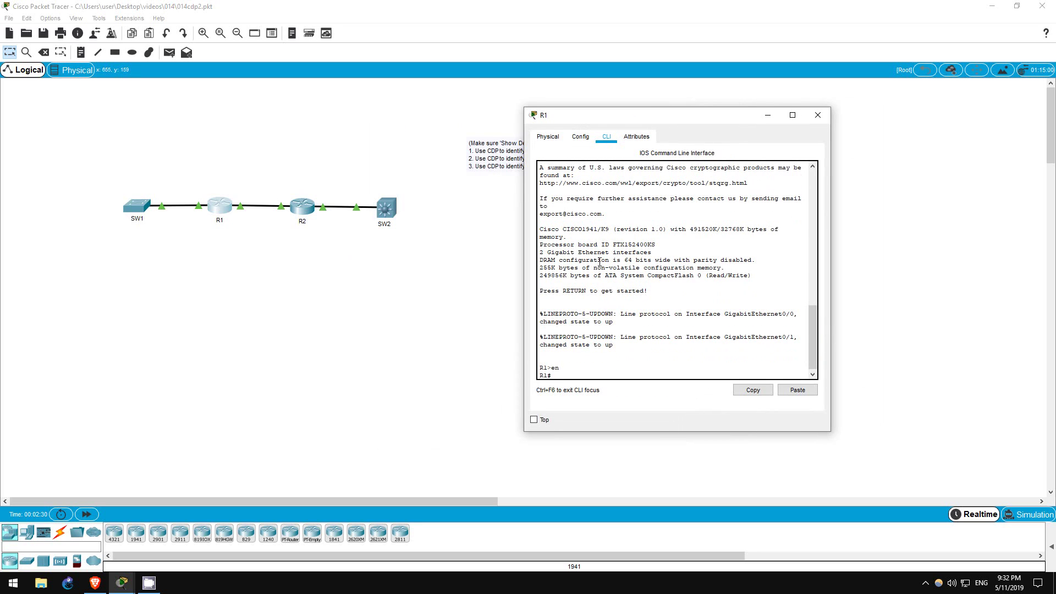
Step: Run sh cdp neigh on R1 and highlight SW1 on Gig 0/1 and the R2 row
text(sh cdp neigh)
key(Return)
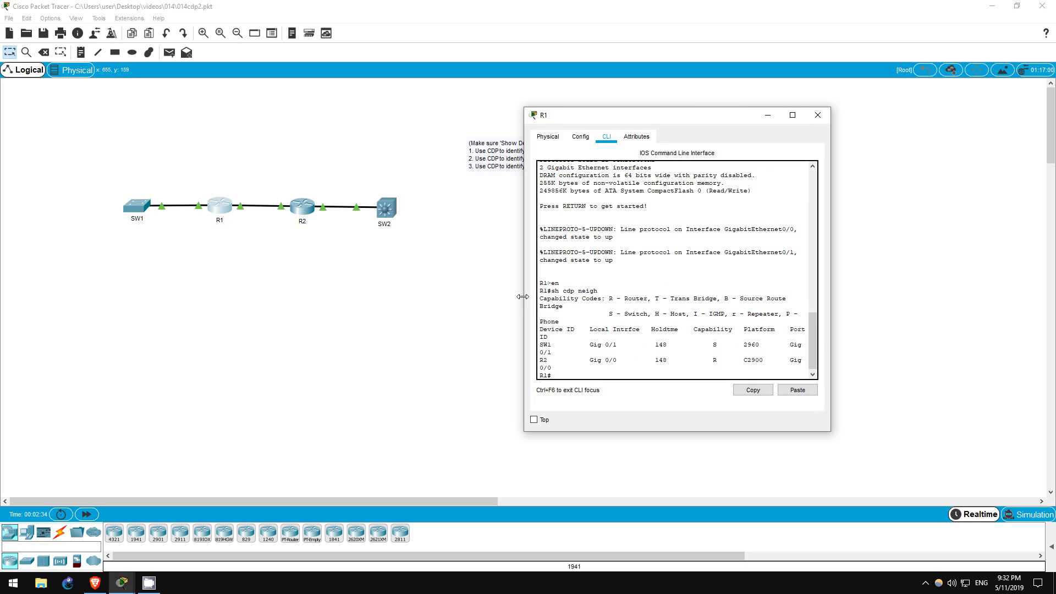
drag(525, 300, 495, 318)
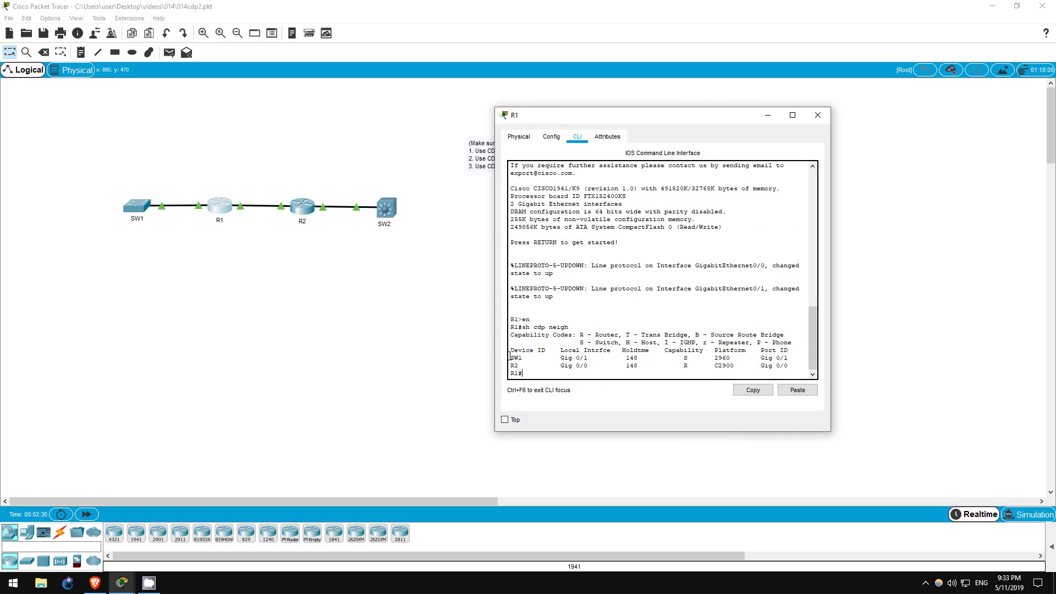
drag(510, 358, 608, 358)
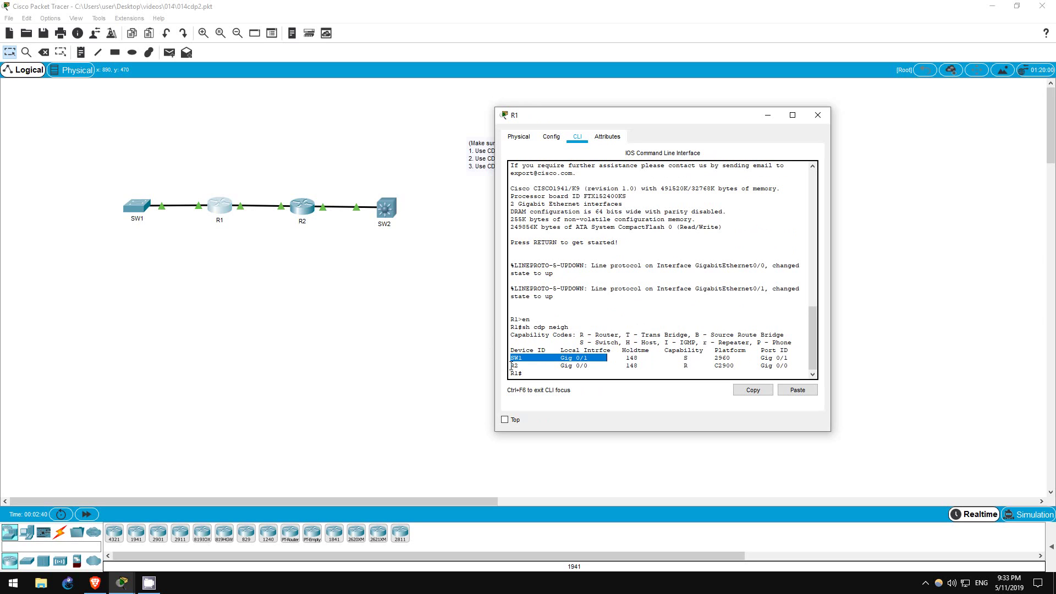
drag(511, 366, 798, 365)
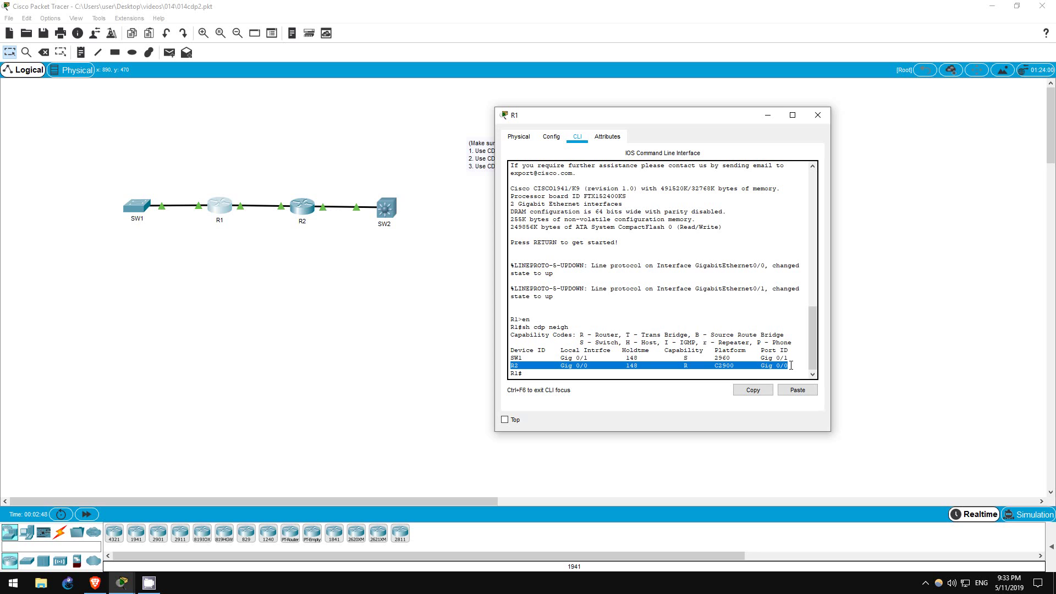
Step: Open R2's CLI in a wider window and enter privileged mode with en
click(299, 208)
click(457, 147)
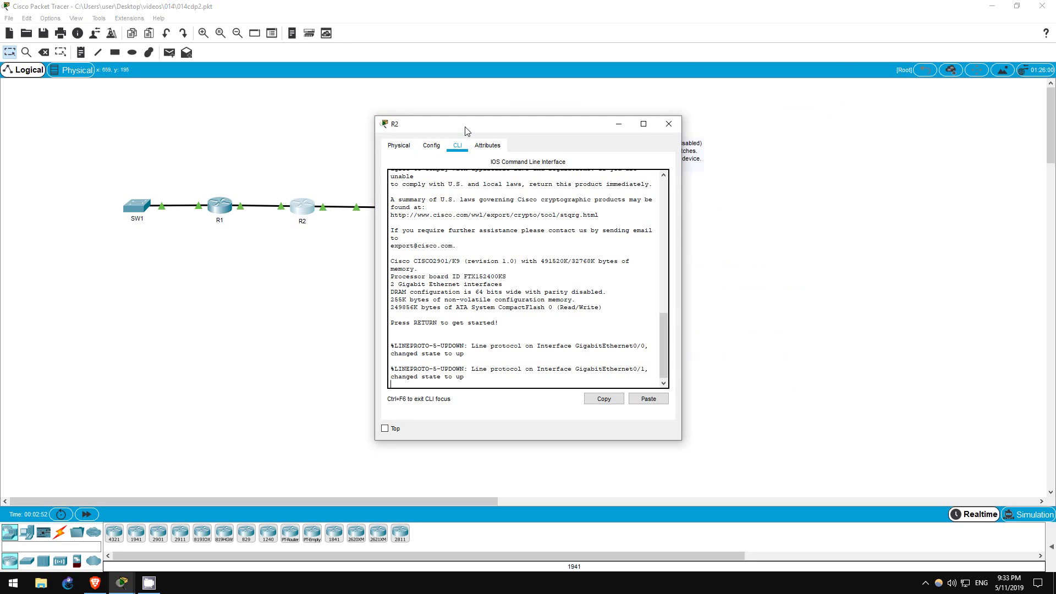
drag(468, 126, 553, 121)
drag(767, 251, 841, 251)
key(Return)
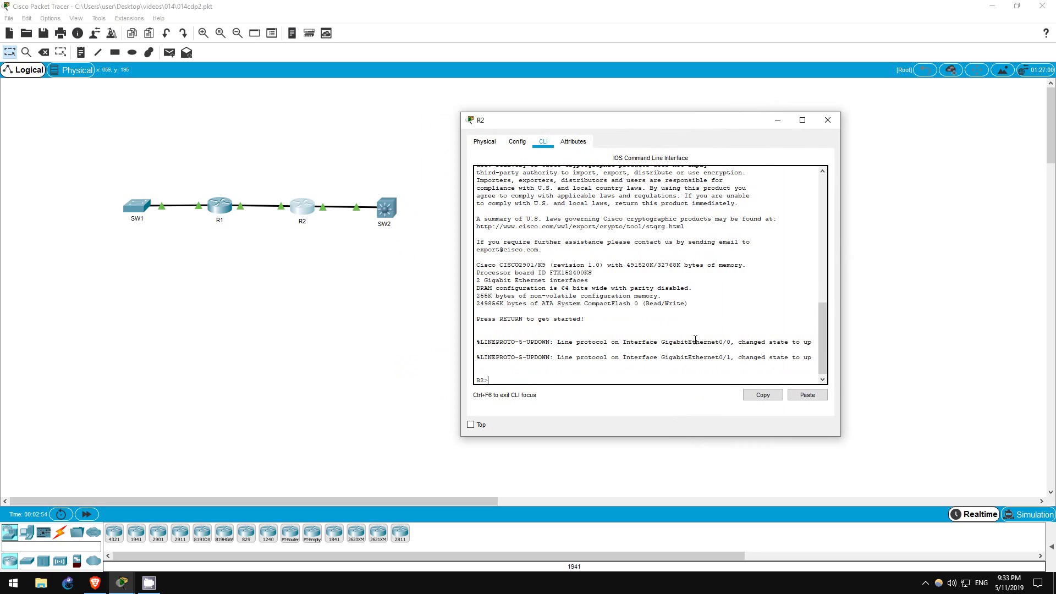
text(en)
key(Return)
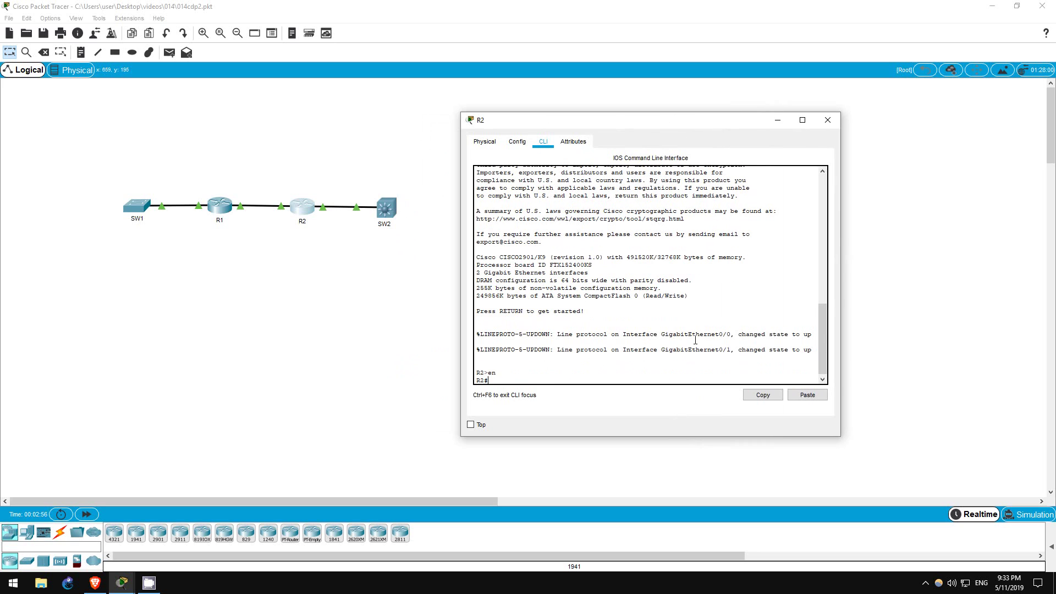
Step: Run sh cdp neigh on R2 and highlight the R1 (C1900) and SW2 (3560) rows
text(sh cdp neigh)
key(Return)
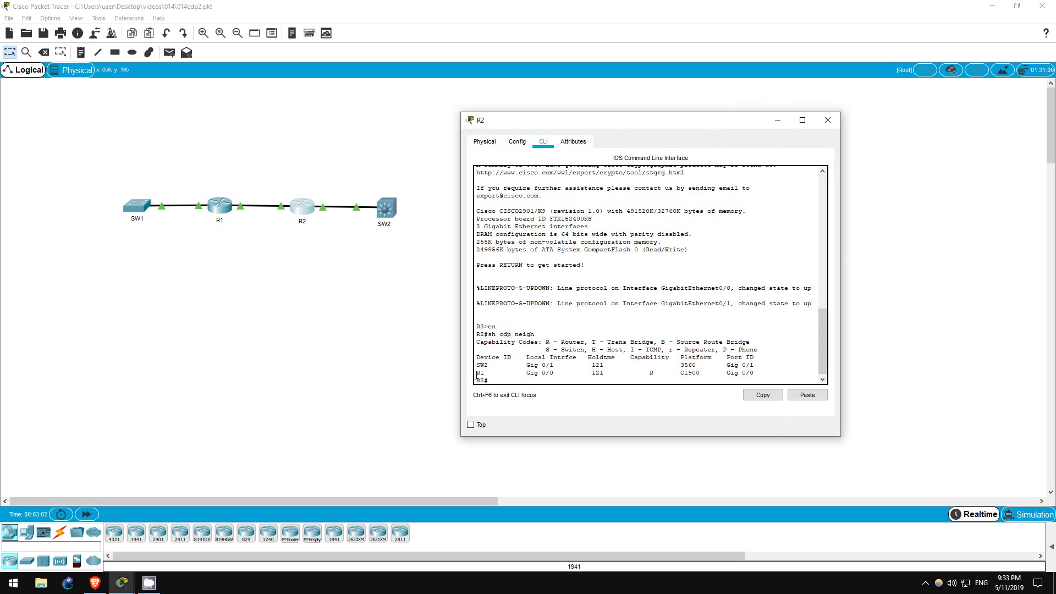
drag(476, 374, 755, 373)
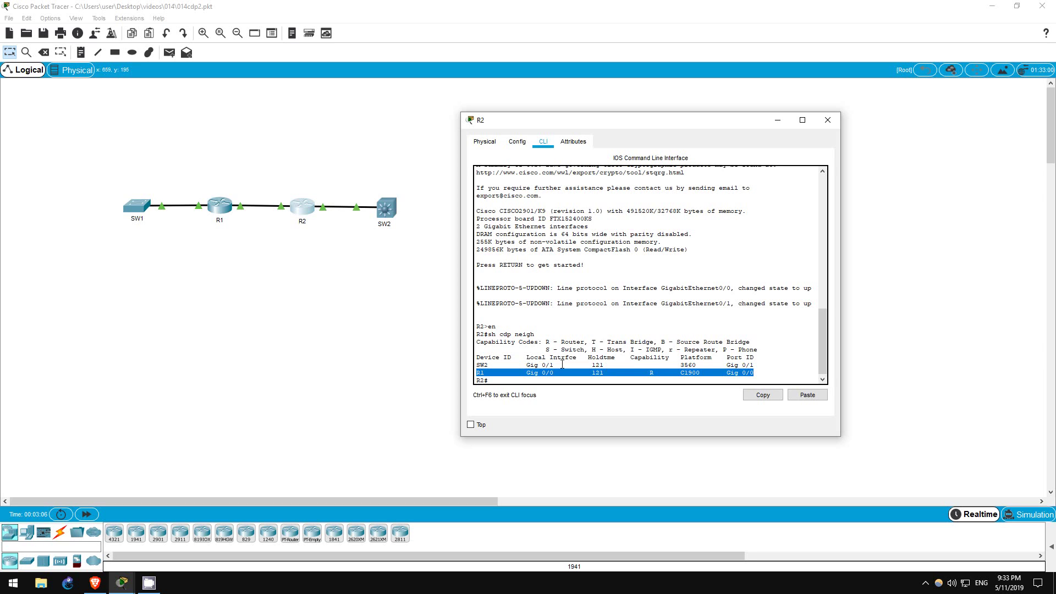
drag(483, 364, 756, 364)
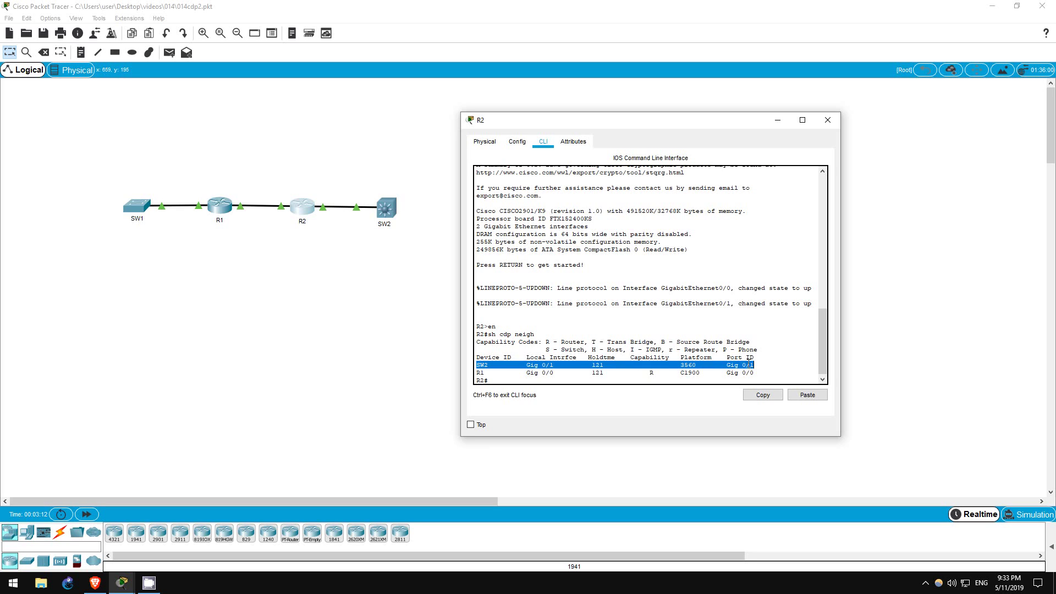
Step: Open SW2's CLI and enter privileged mode with en
click(385, 208)
drag(467, 135, 577, 134)
click(568, 146)
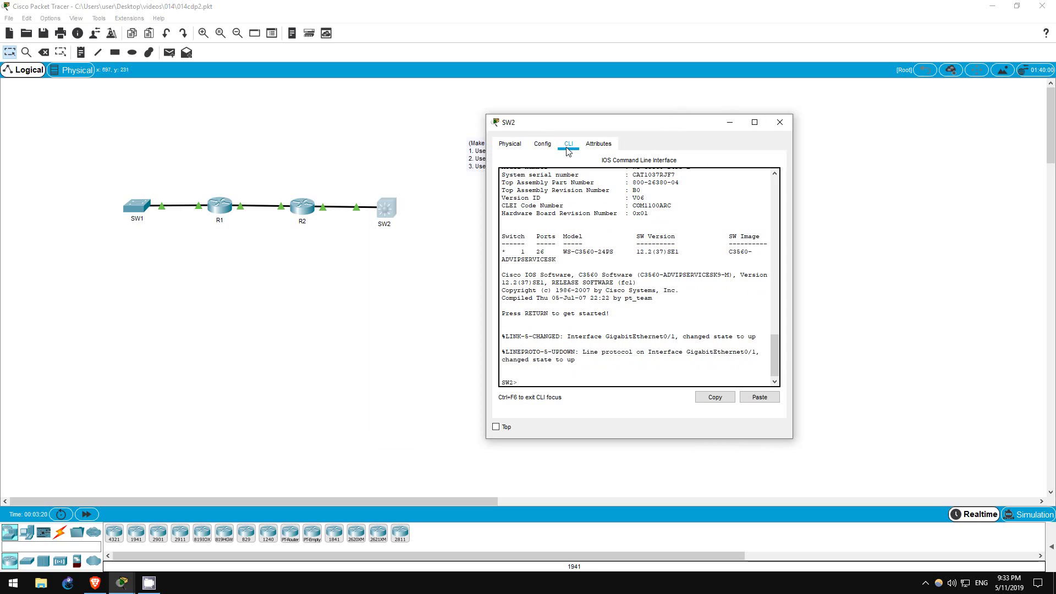
text(en)
key(Return)
Step: Run sh cdp neigh on SW2, highlight R2 on Gig 0/1, and return to the topology
text(sh cdp neigh)
key(Return)
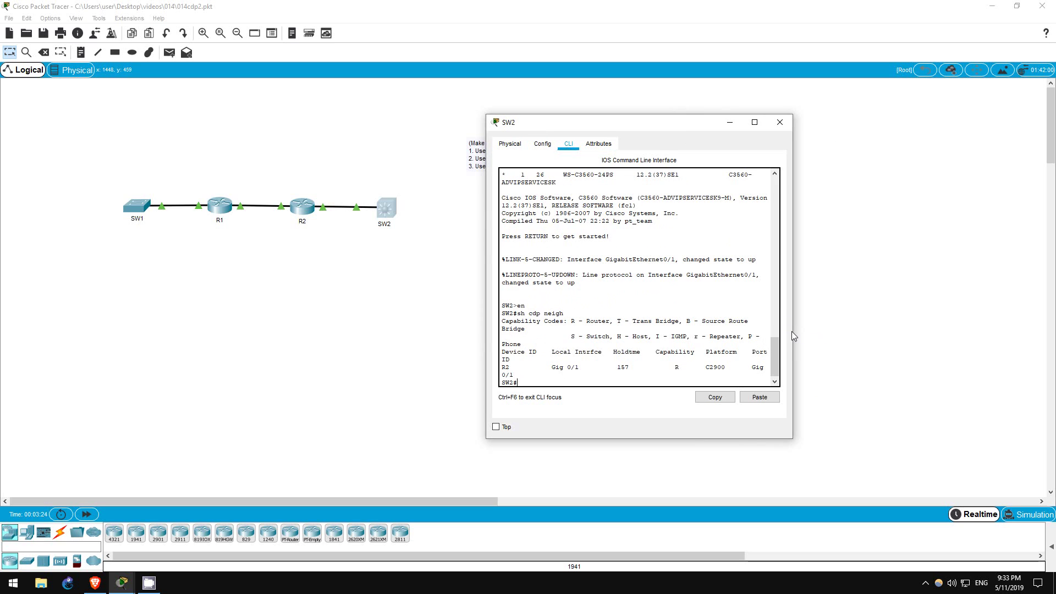
drag(793, 331, 851, 330)
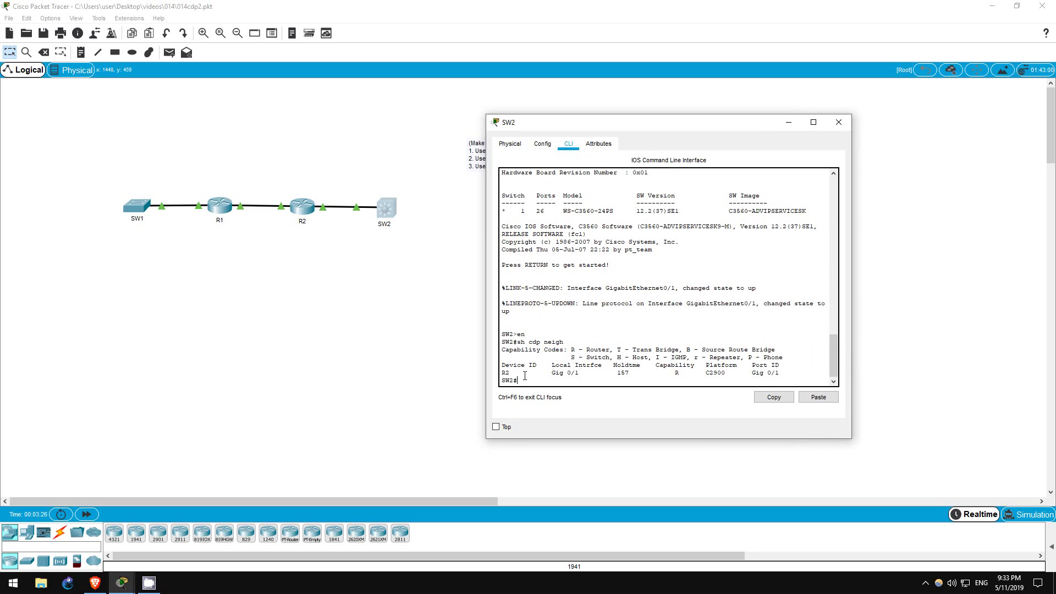
drag(501, 374, 587, 371)
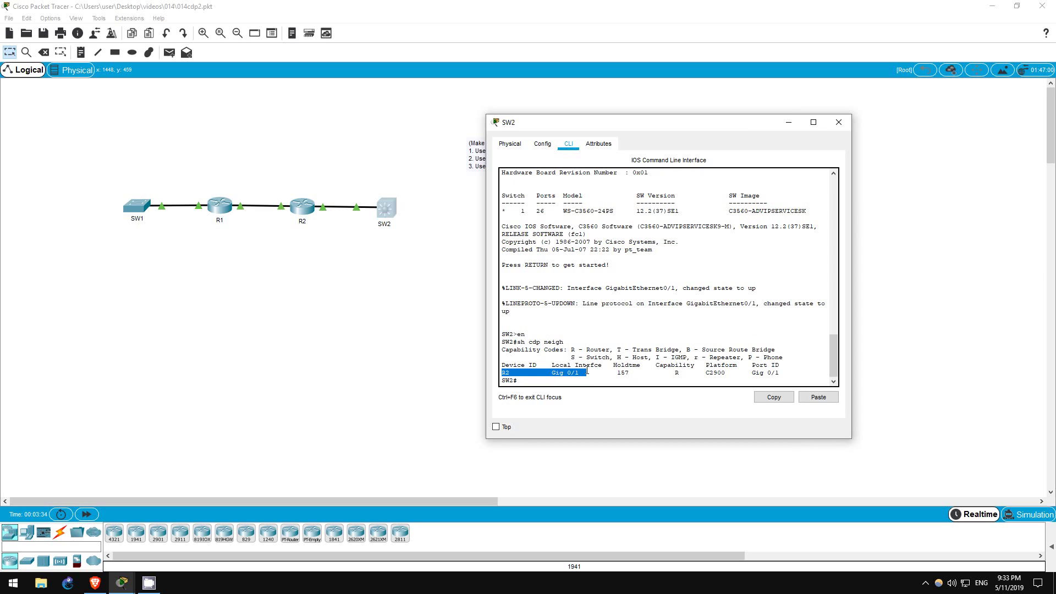
click(408, 359)
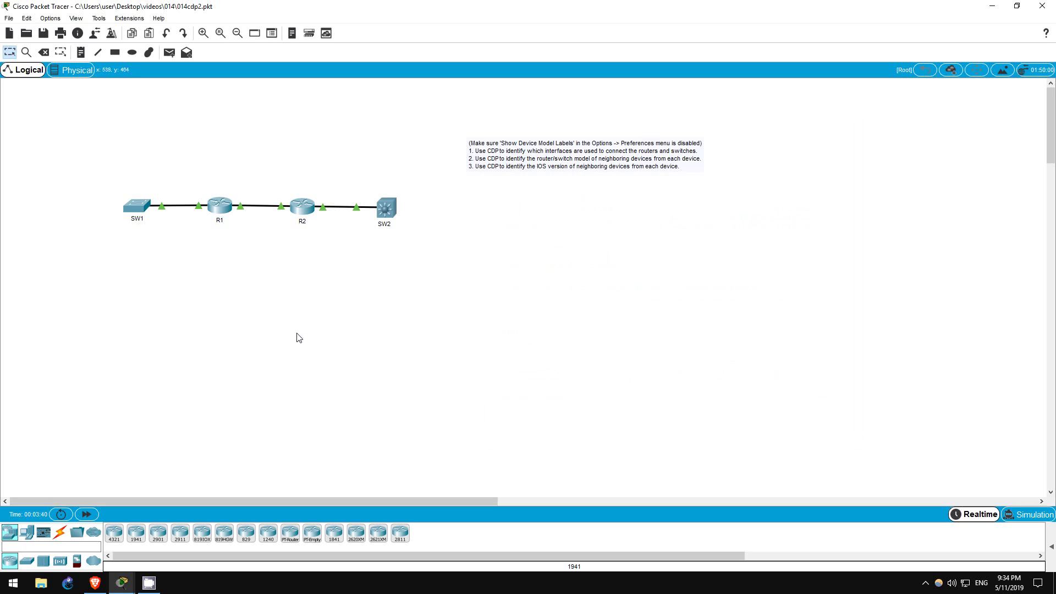
Step: In SW1's CDP table, highlight R1's platform C1900
click(136, 205)
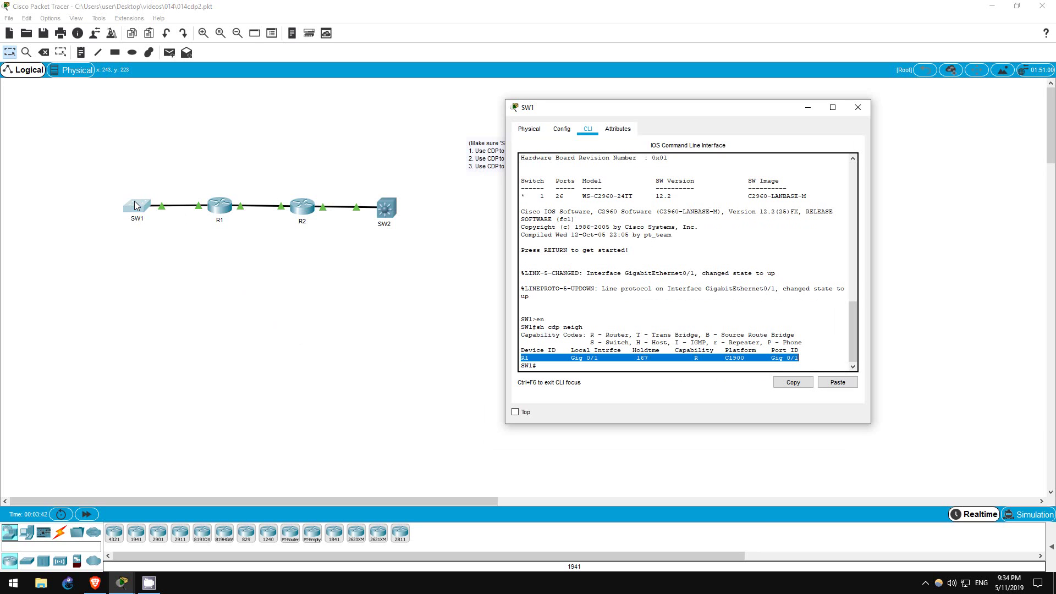
click(576, 296)
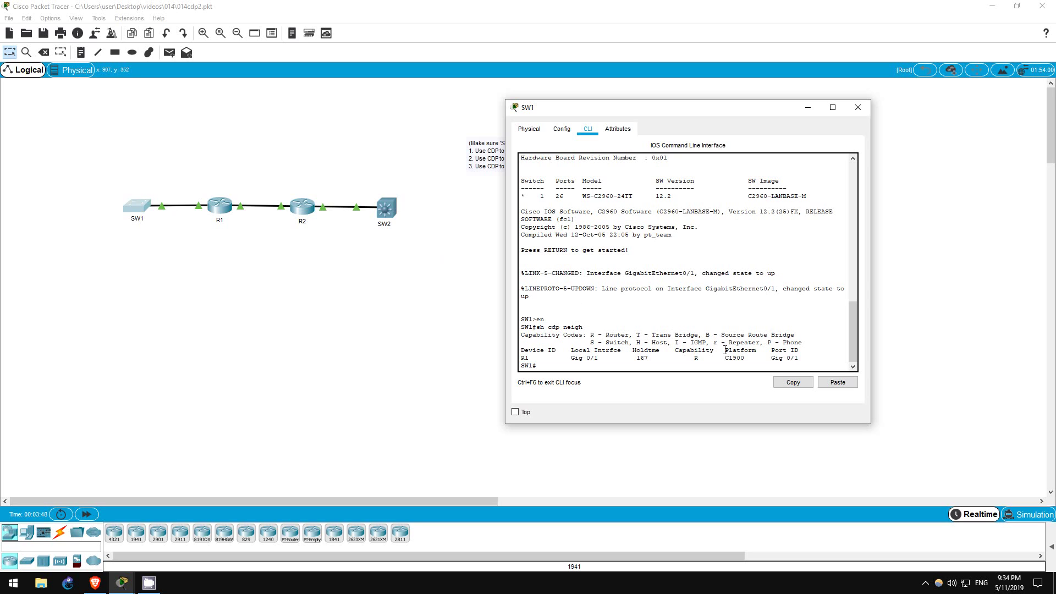
double_click(729, 351)
click(725, 360)
drag(726, 358, 749, 359)
Step: In R1's CDP table, highlight R2's platform C2900
click(229, 214)
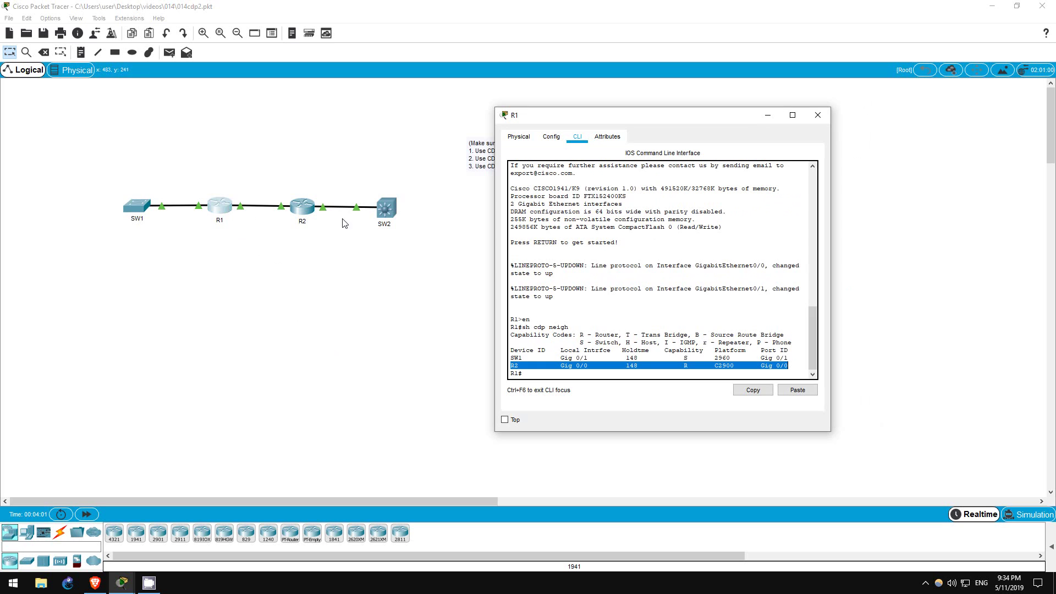
click(552, 359)
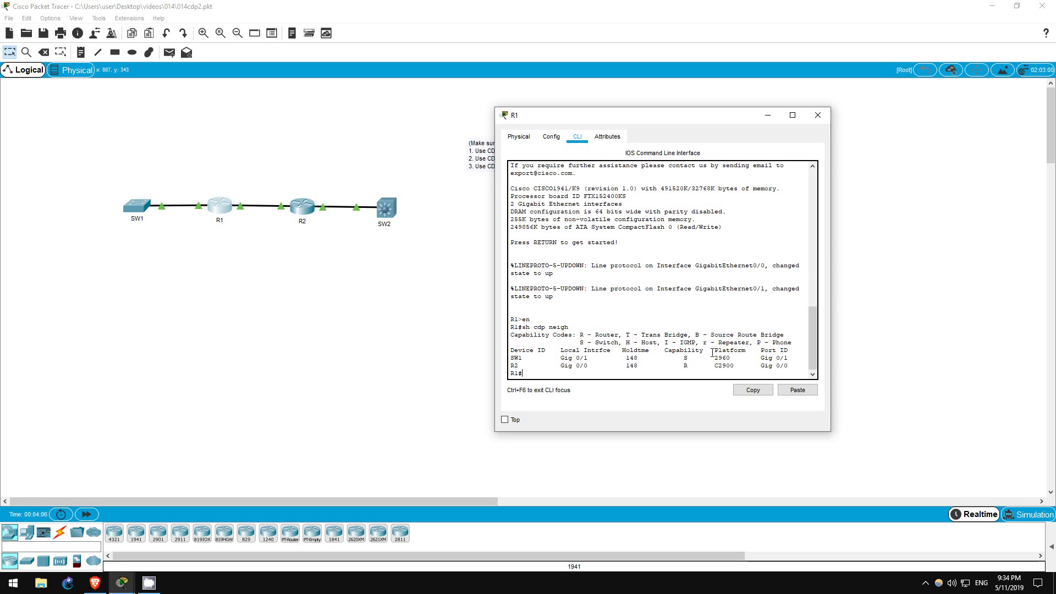
drag(715, 366, 735, 359)
Step: Highlight the SW2 neighbour row on R2, then return to the topology and select SW2
click(308, 203)
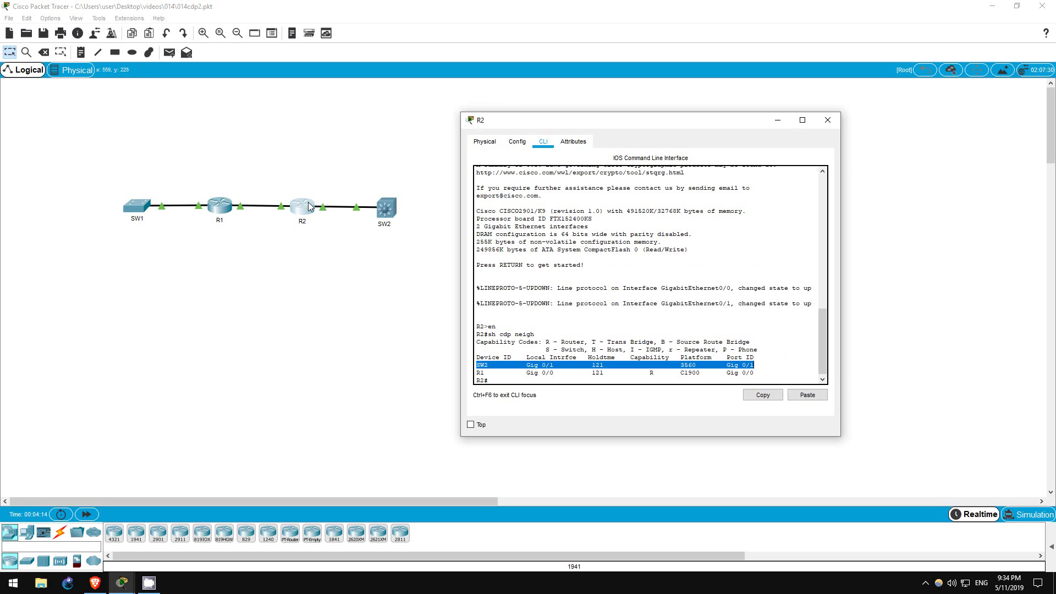
click(599, 265)
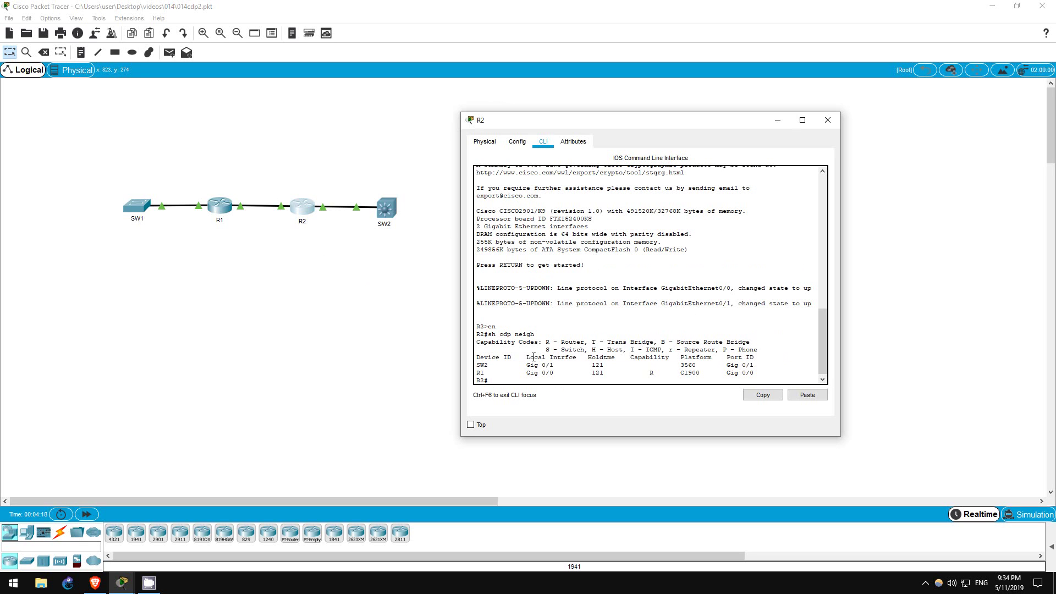
drag(475, 365, 766, 368)
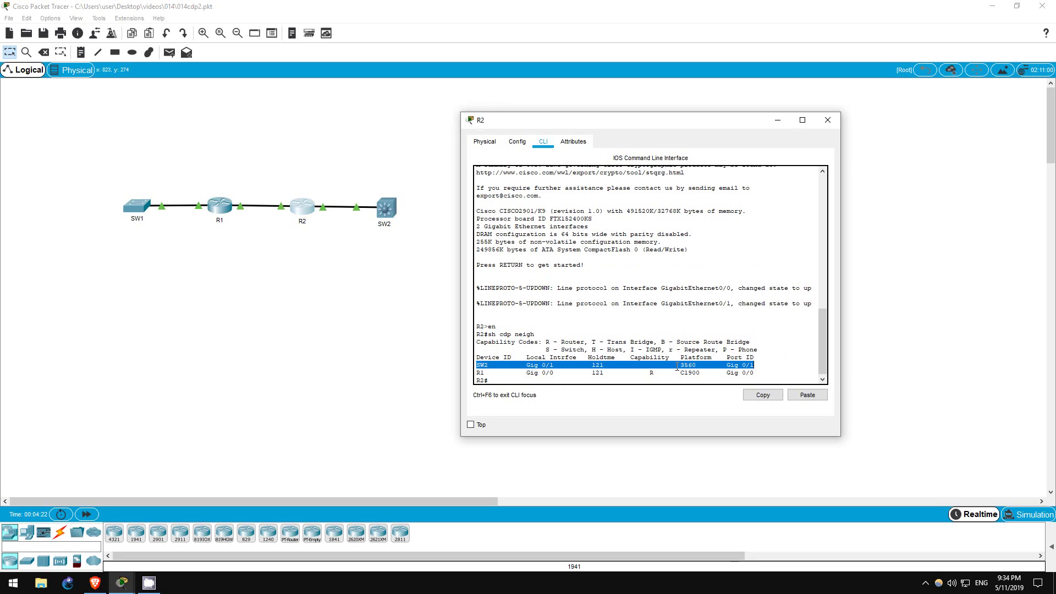
click(367, 192)
drag(367, 192, 422, 237)
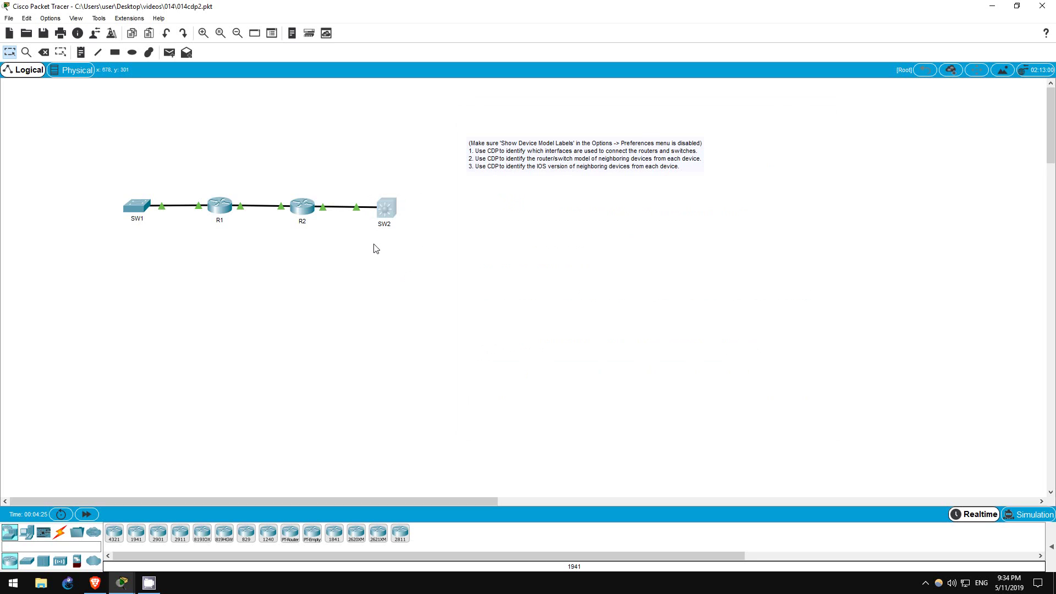
click(360, 251)
Step: Run show version on SW1, paging through the full output
click(137, 209)
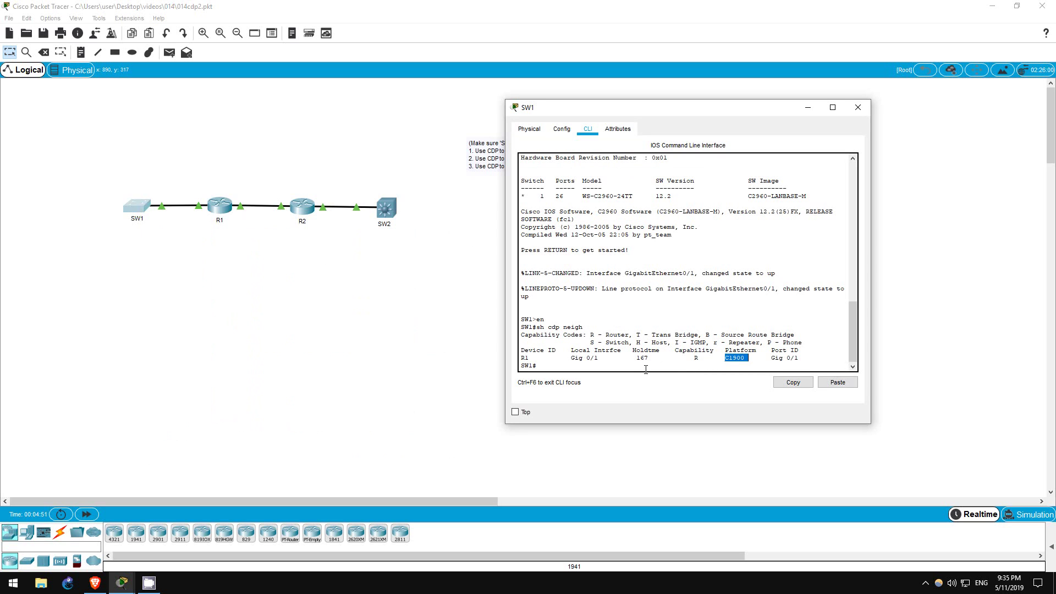
text(show version)
key(Return)
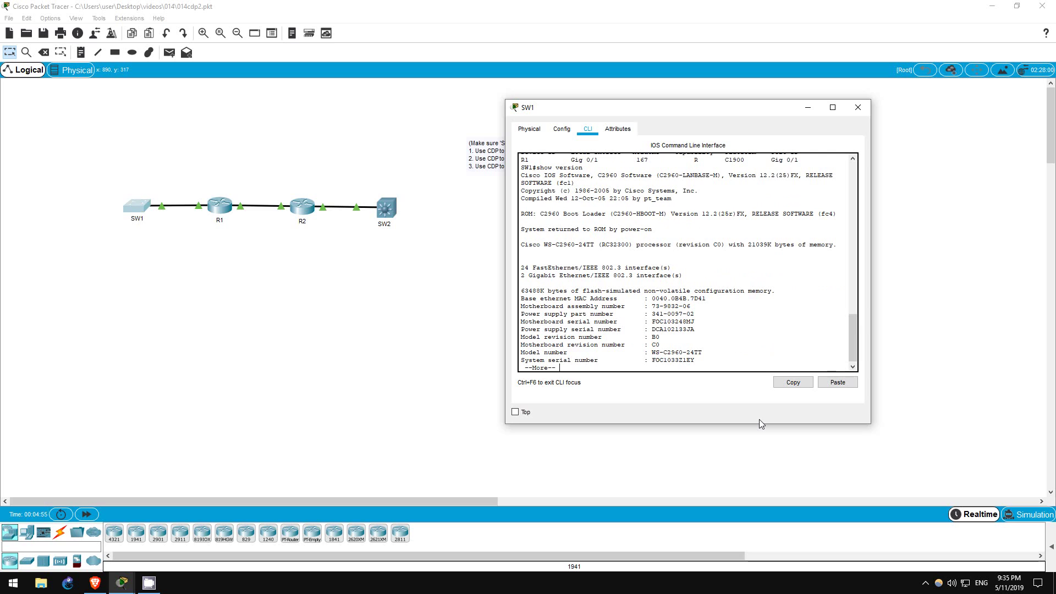
key(space)
key(Return)
key(Return)
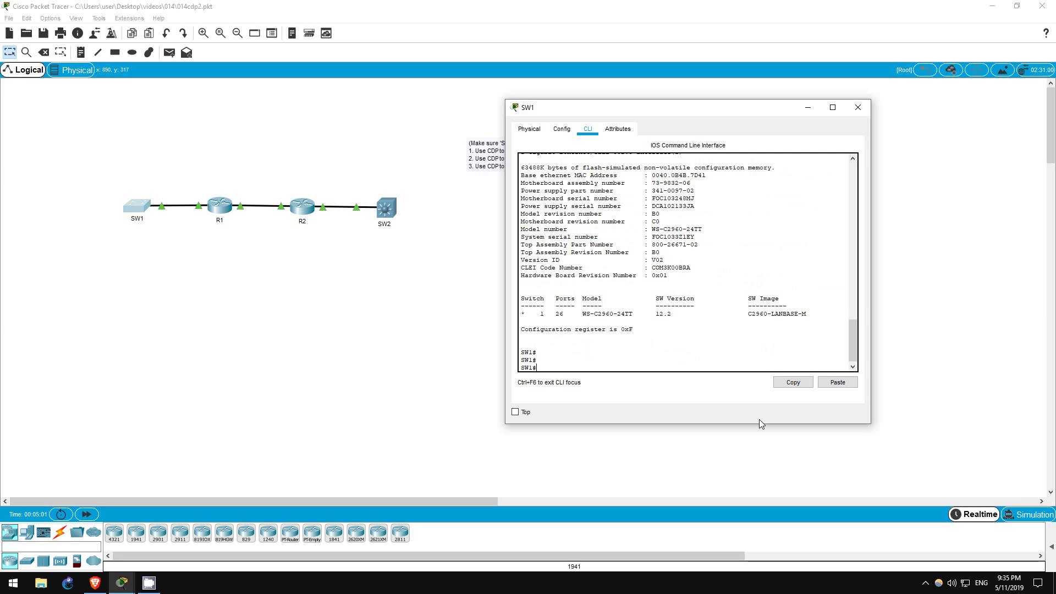
Step: Run sh cdp neighbors detail on SW1 and highlight R1's detail block (C1900, IOS 15.1(4)M4)
text(sh cdp neighbo)
key(Tab)
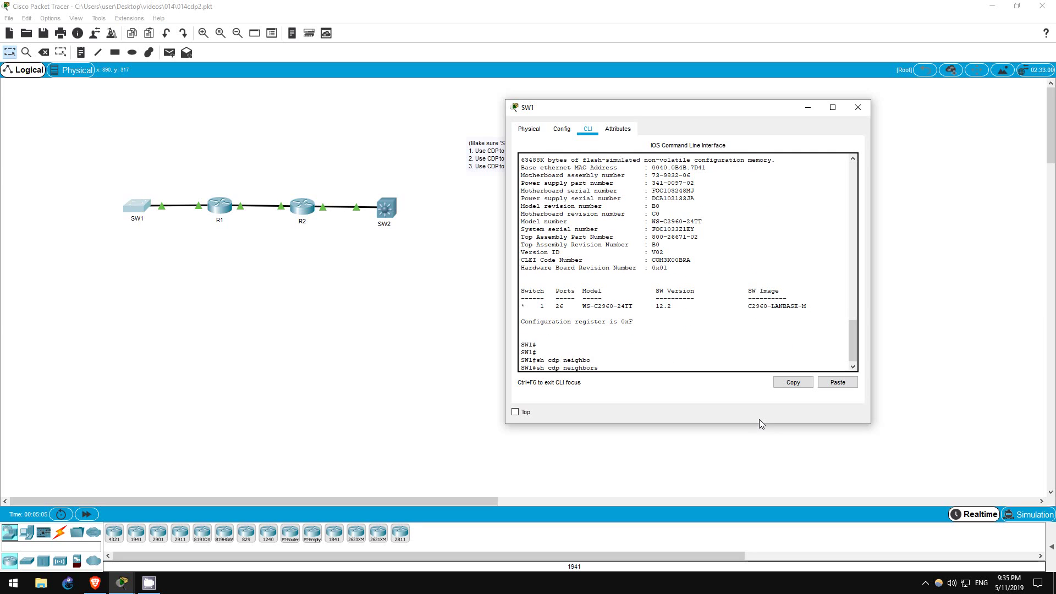
text(det)
key(Tab)
key(Return)
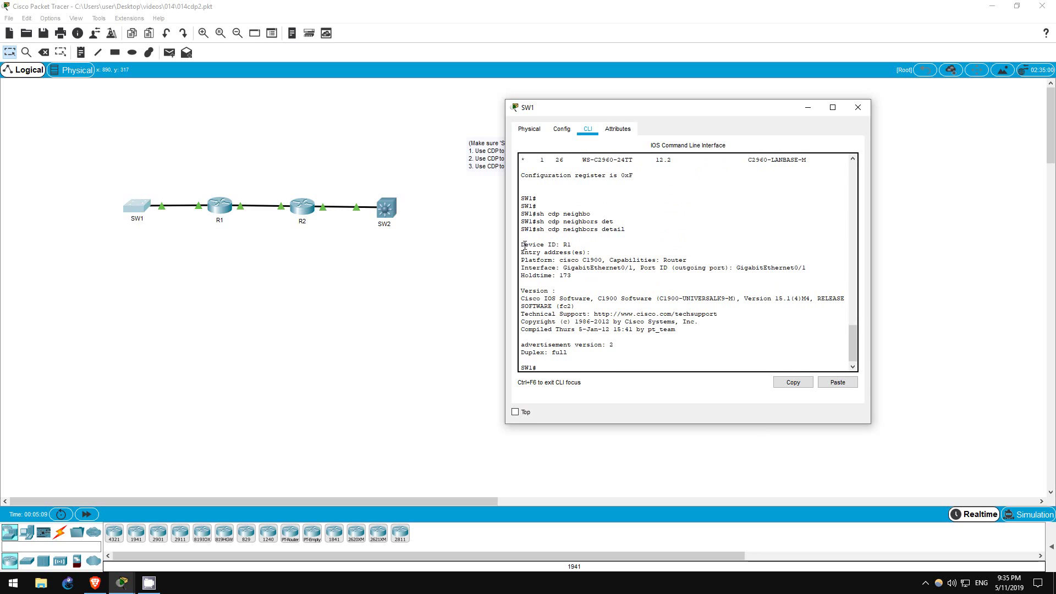
drag(523, 245, 719, 348)
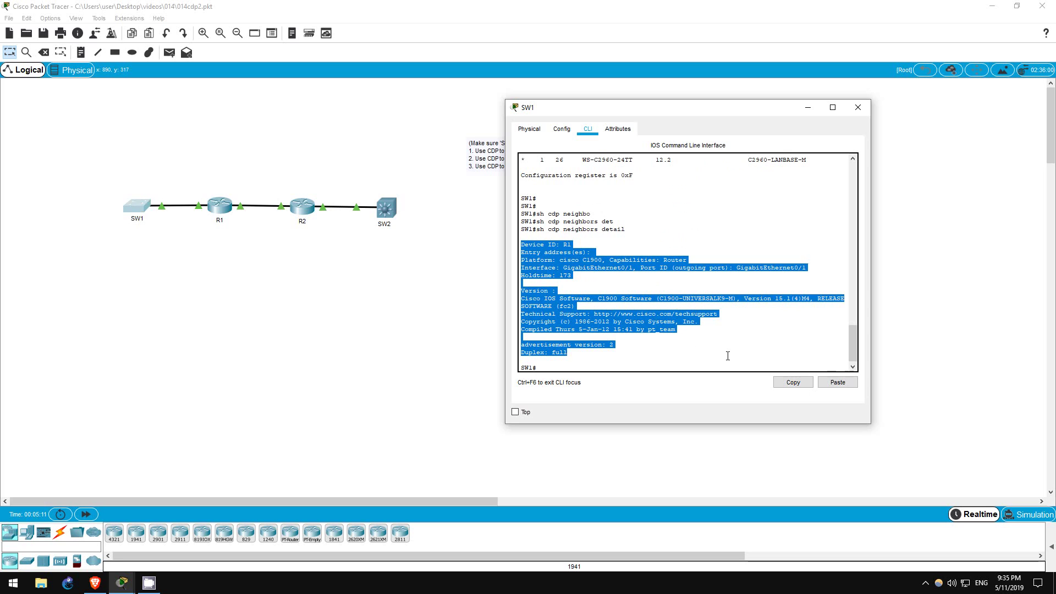
click(573, 366)
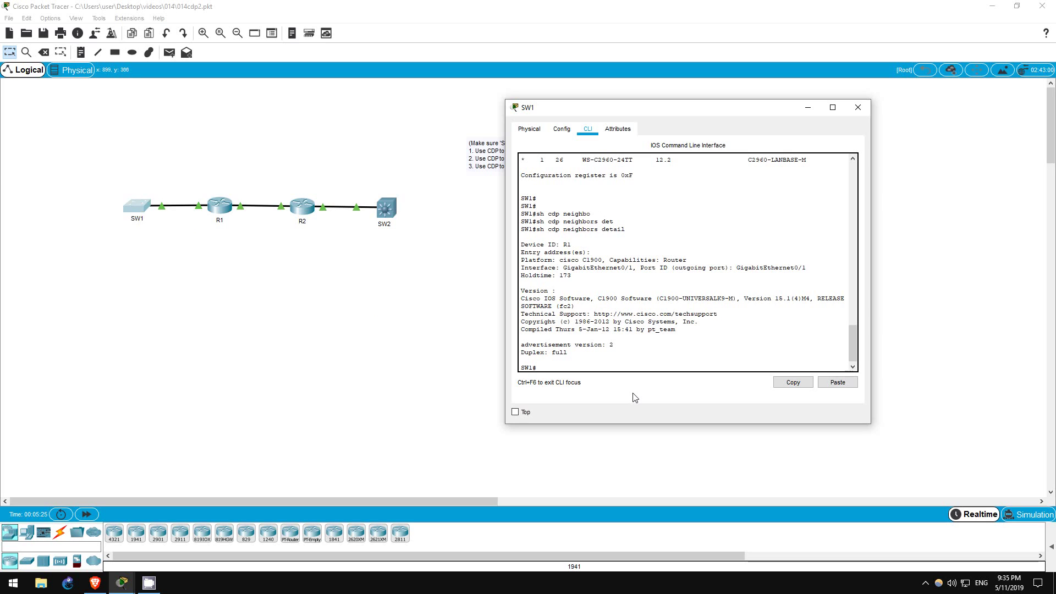
Step: On SW1, run show cdp entry R1 and highlight its IOS Version 15.1(4)M4
text(show cdp entry)
drag(537, 368, 589, 368)
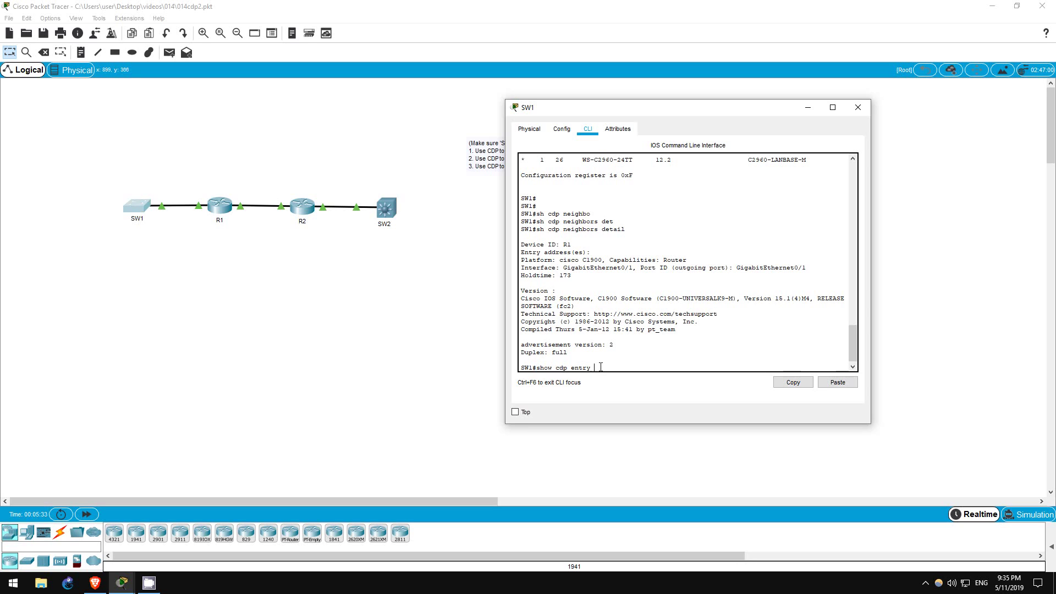
text(R1)
key(Return)
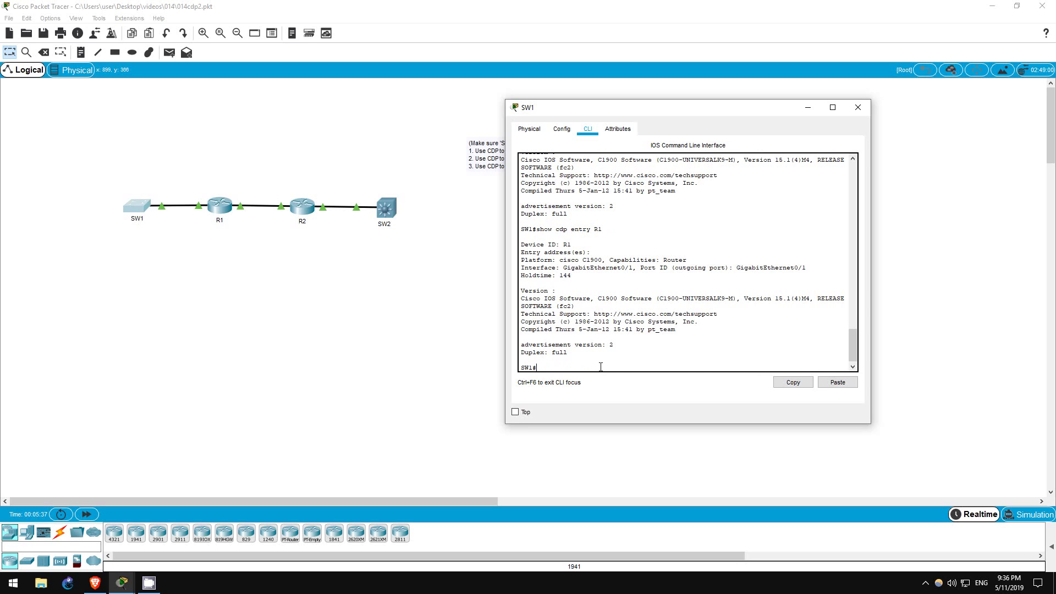
drag(527, 245, 674, 353)
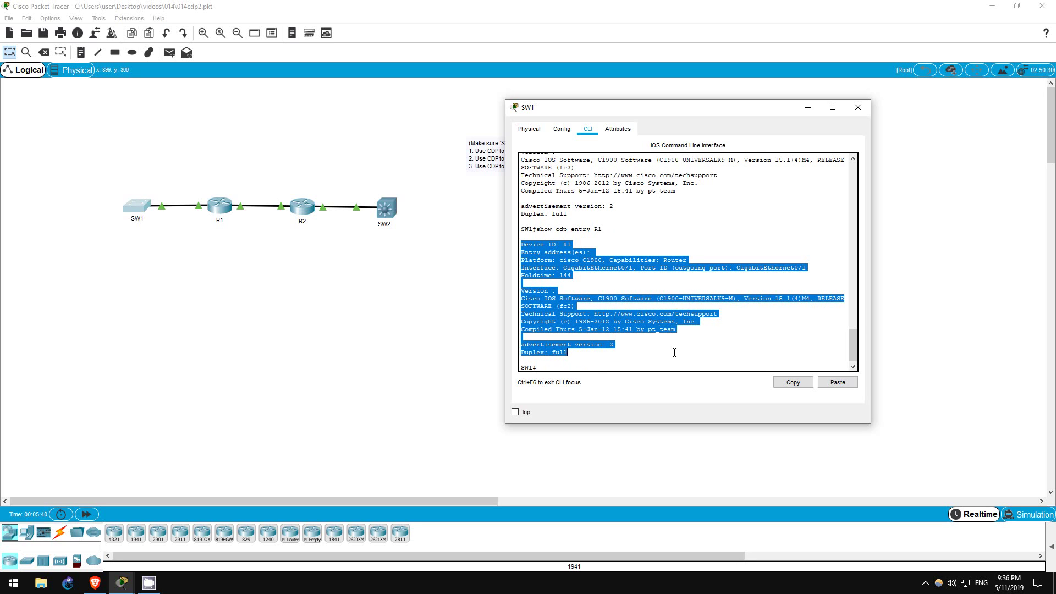
click(643, 354)
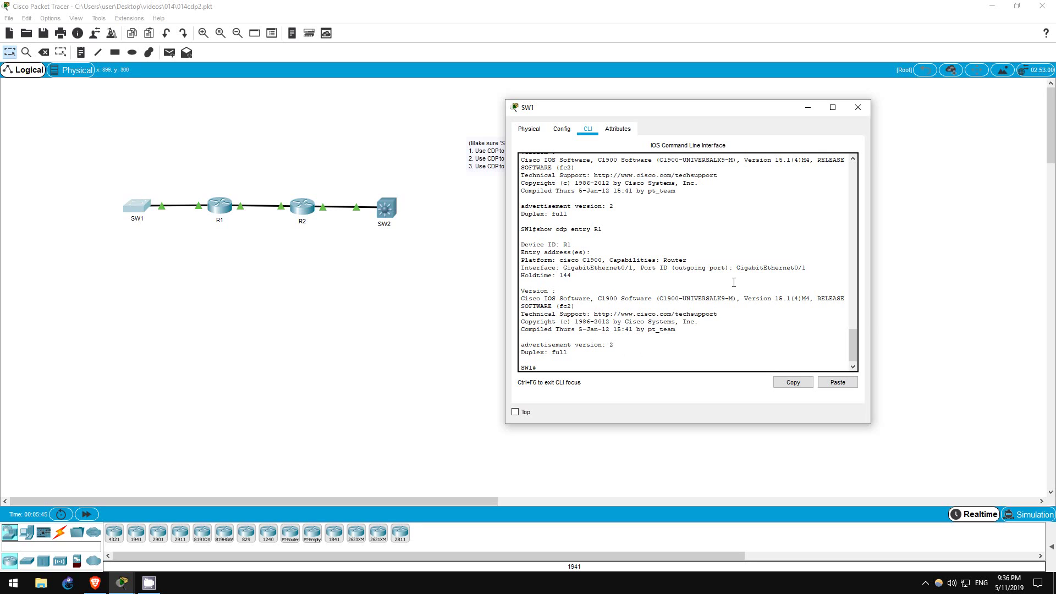
drag(745, 299, 811, 298)
Step: On R1, run sh cdp entry SW1 and highlight its Version 12.2(25)FX
click(229, 211)
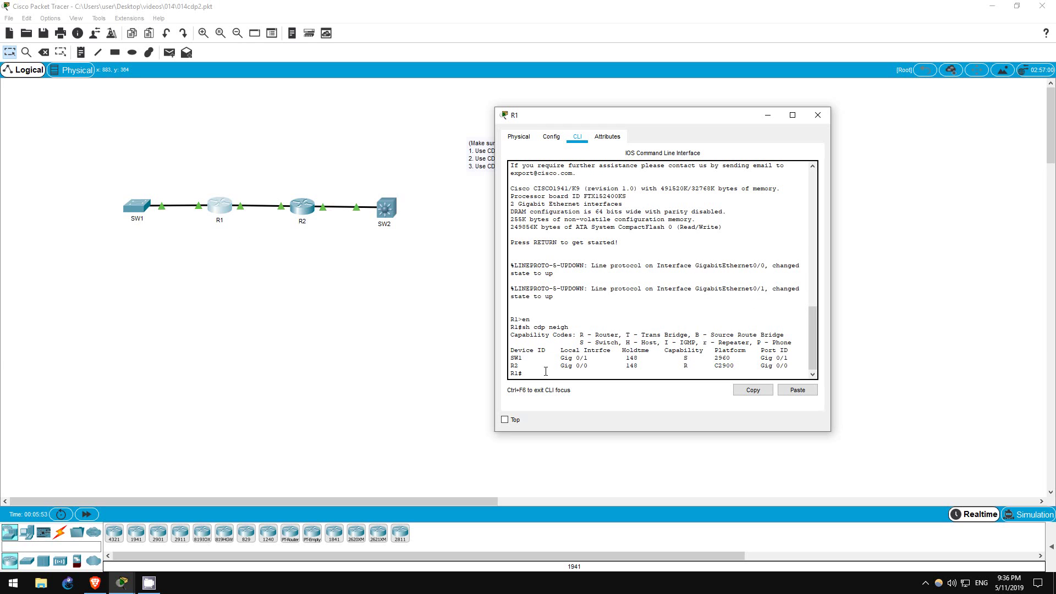
text(sh cdp entry SW1)
key(Return)
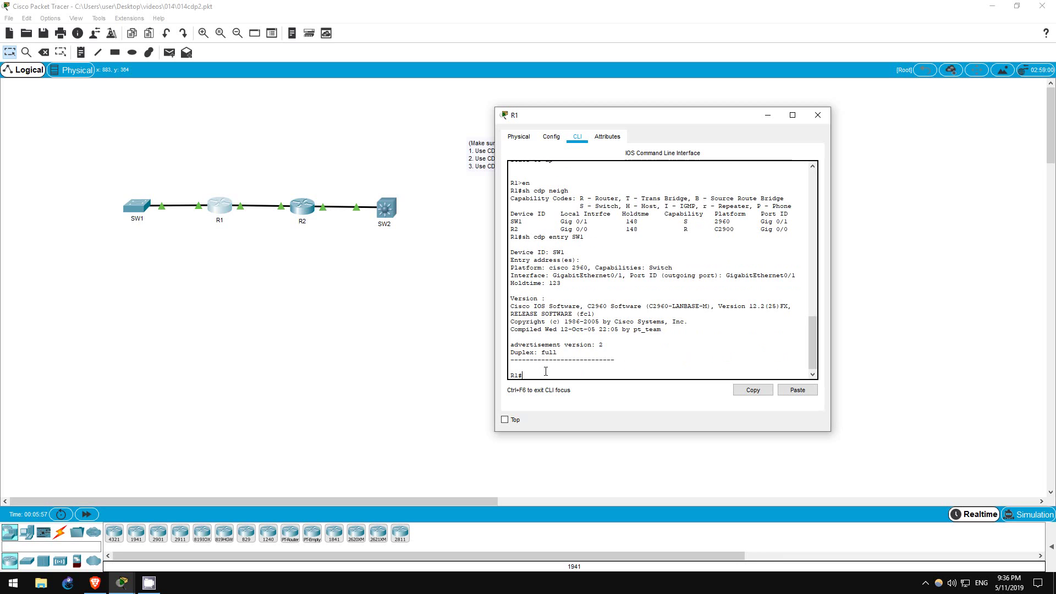
drag(718, 306, 788, 306)
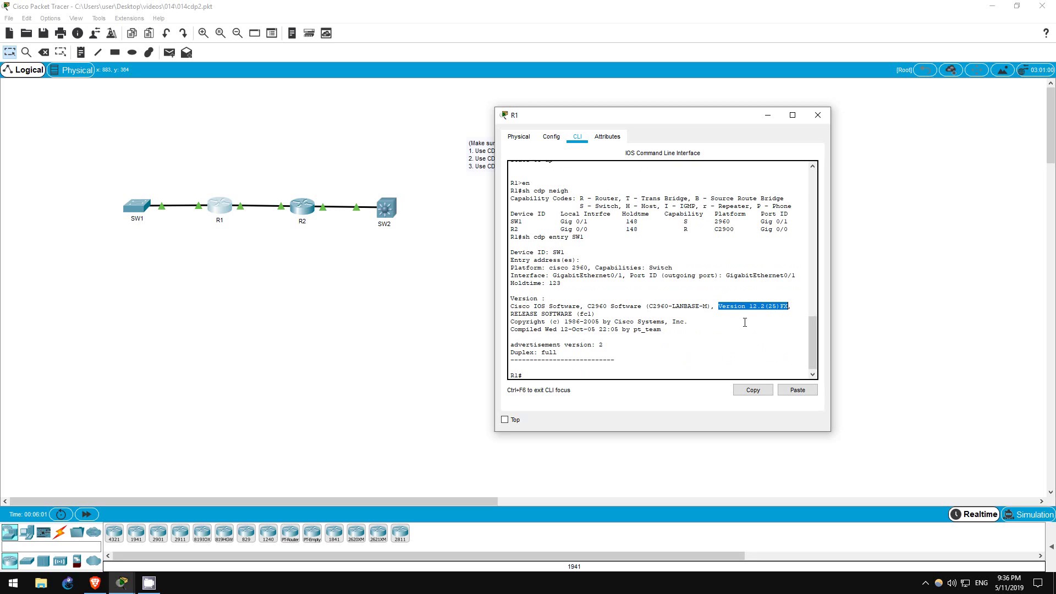
click(588, 373)
Step: Run the CDP entry lookup for R2 and highlight its Version 15.1(4)M4
text(sh cdp entry SW1)
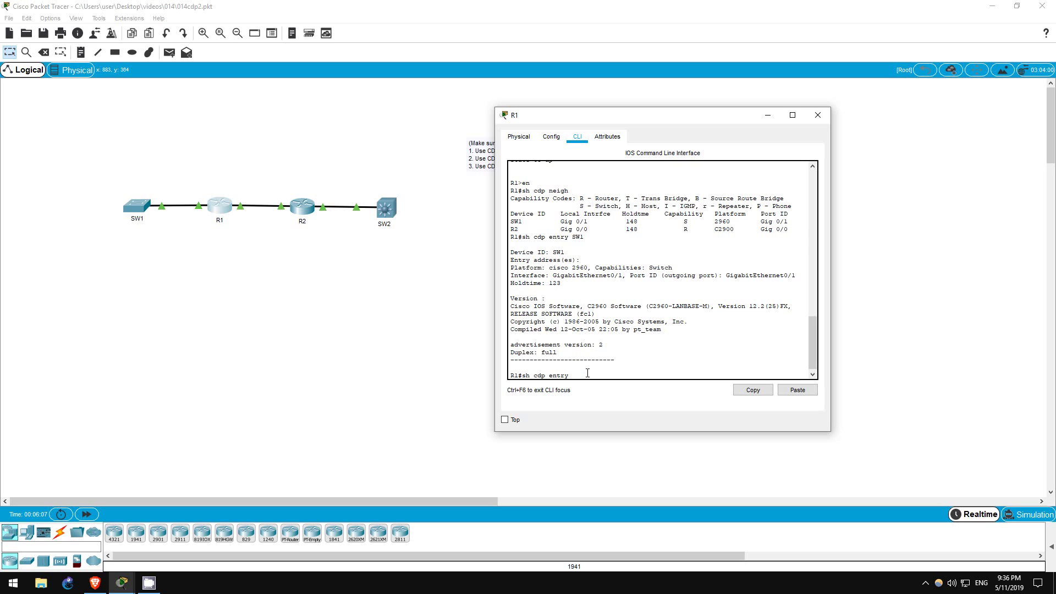
key(Return)
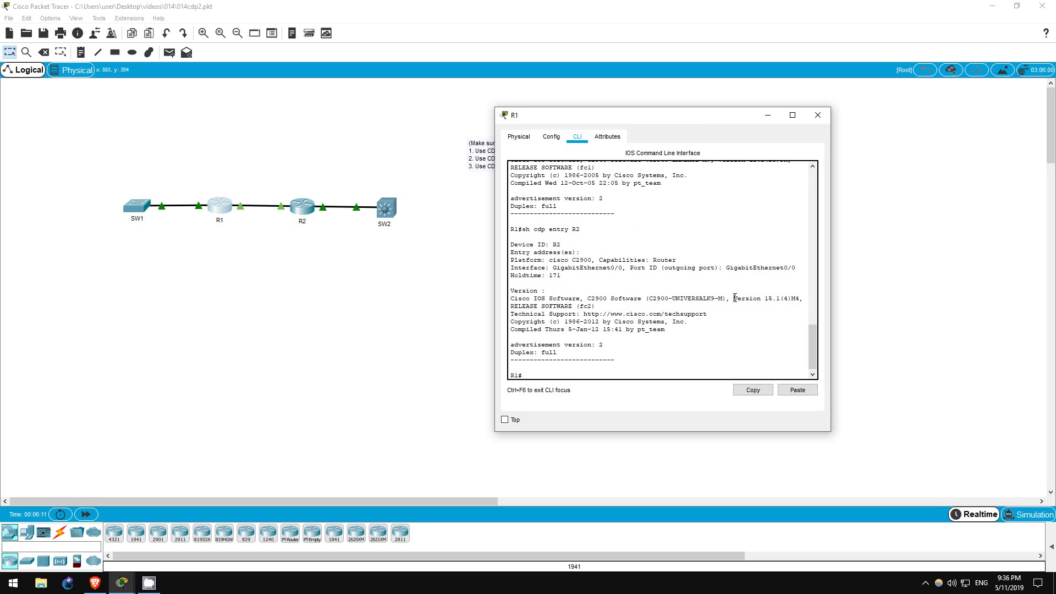
drag(734, 298, 801, 298)
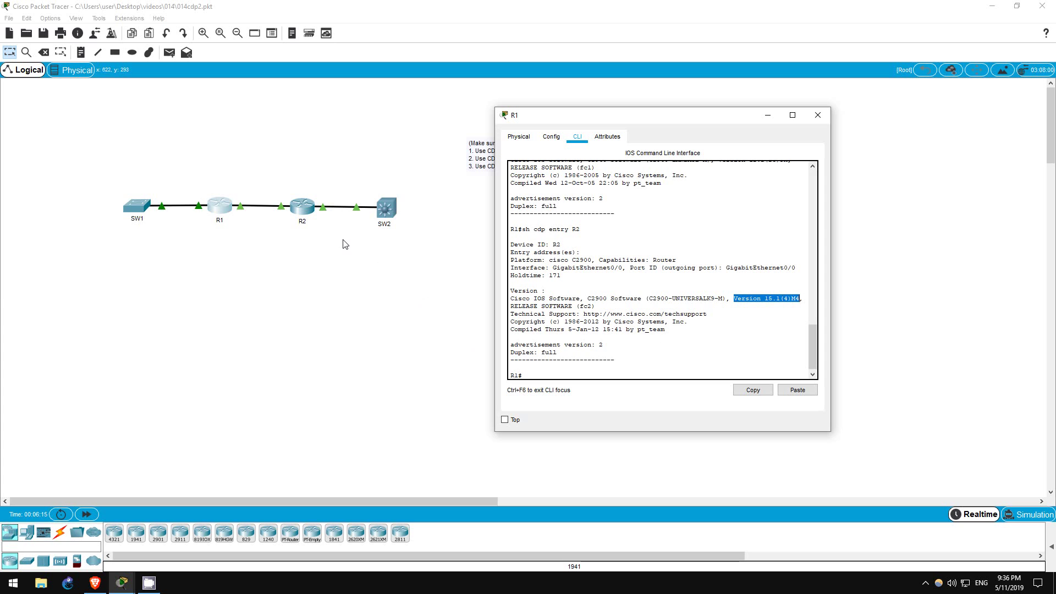
Step: On R2, run sh cdp entry SW2, highlight Version 12.2(37)SE1, then close R2's window
click(302, 206)
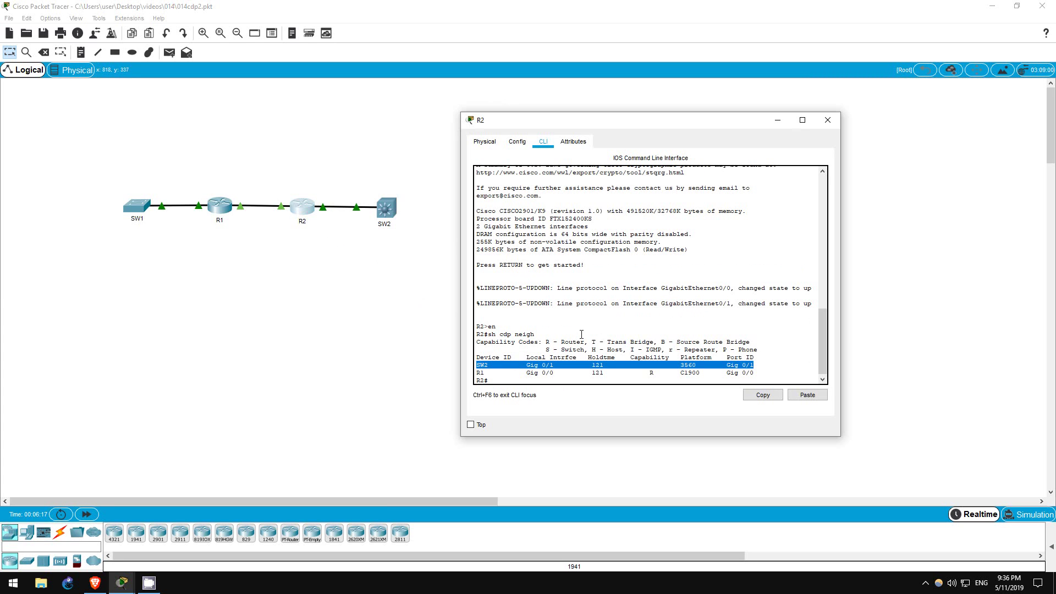
click(589, 382)
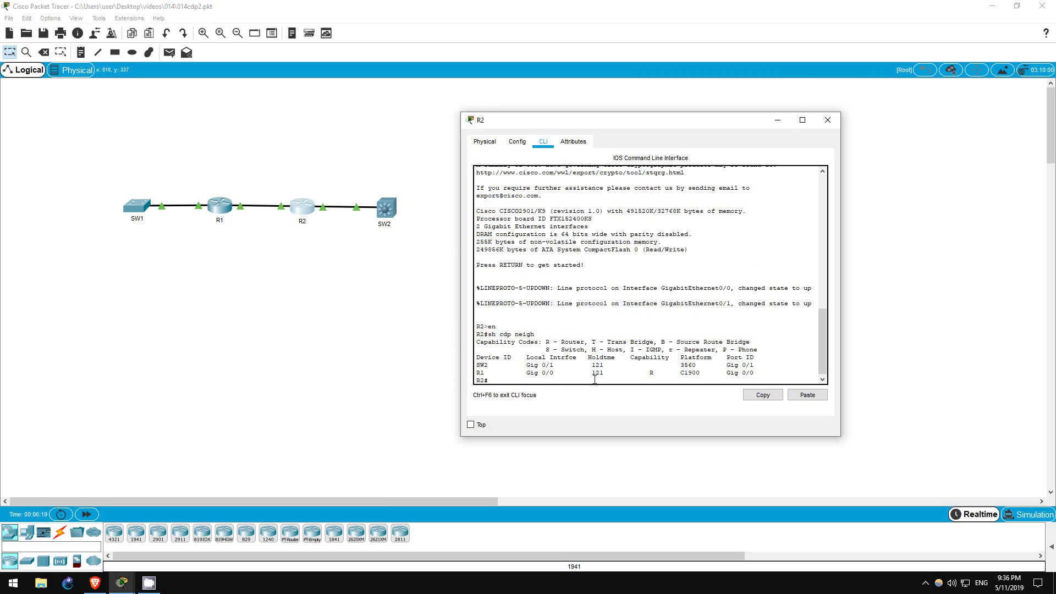
text(sh cdp entry)
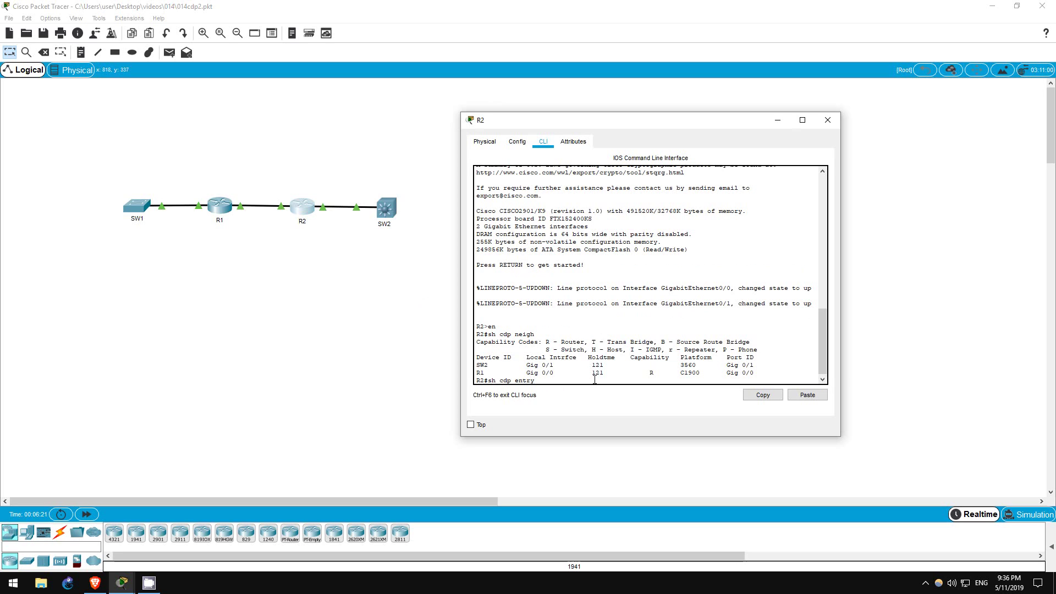
text( SW2)
key(Return)
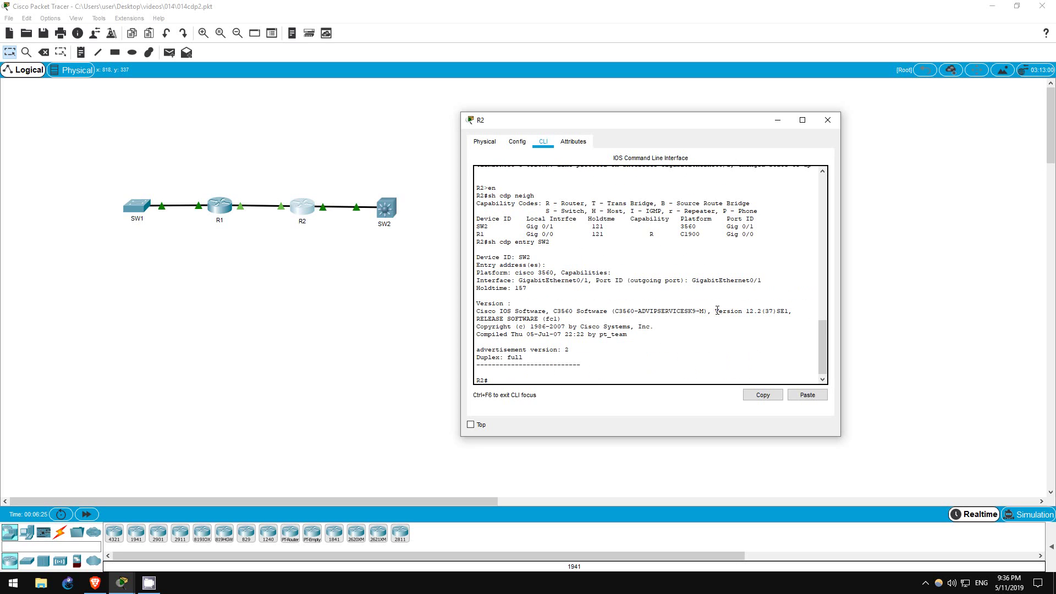
drag(716, 312, 790, 312)
key(alt+F4)
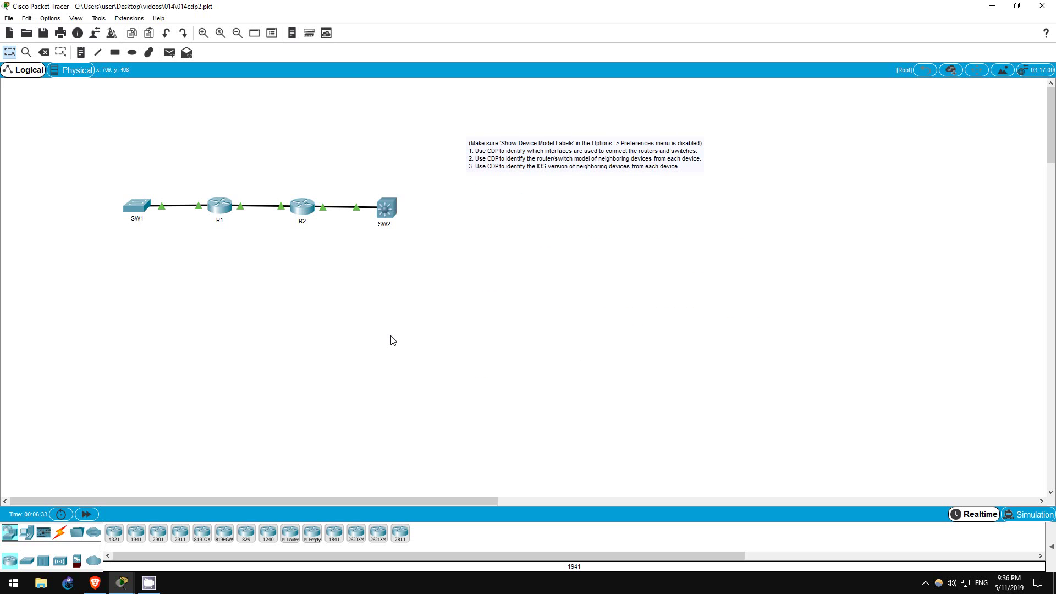
Step: Run show version on SW1 and page past the --More-- prompt
click(140, 207)
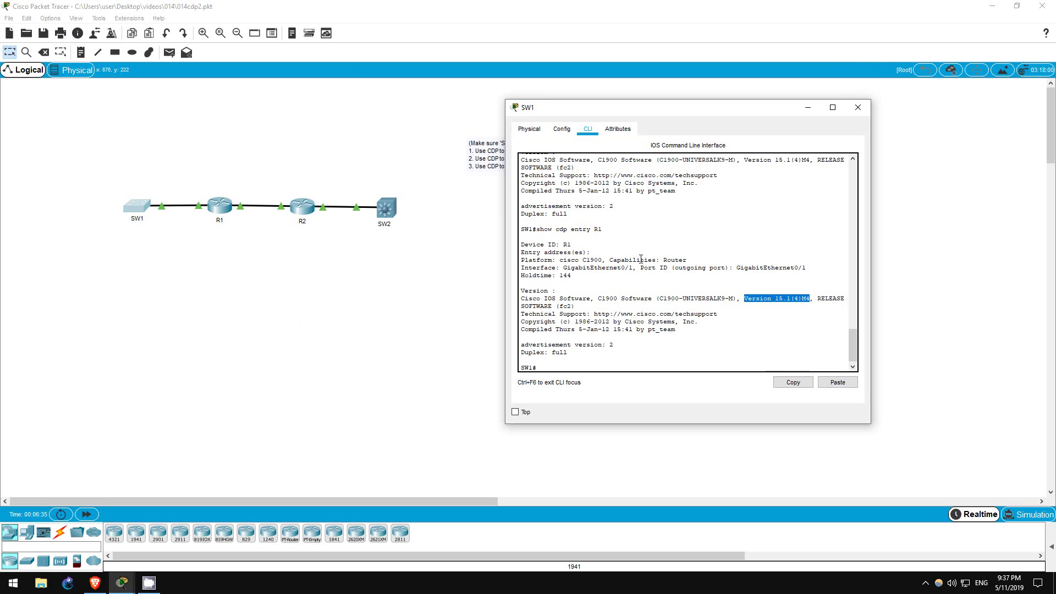
click(654, 369)
text(show versi)
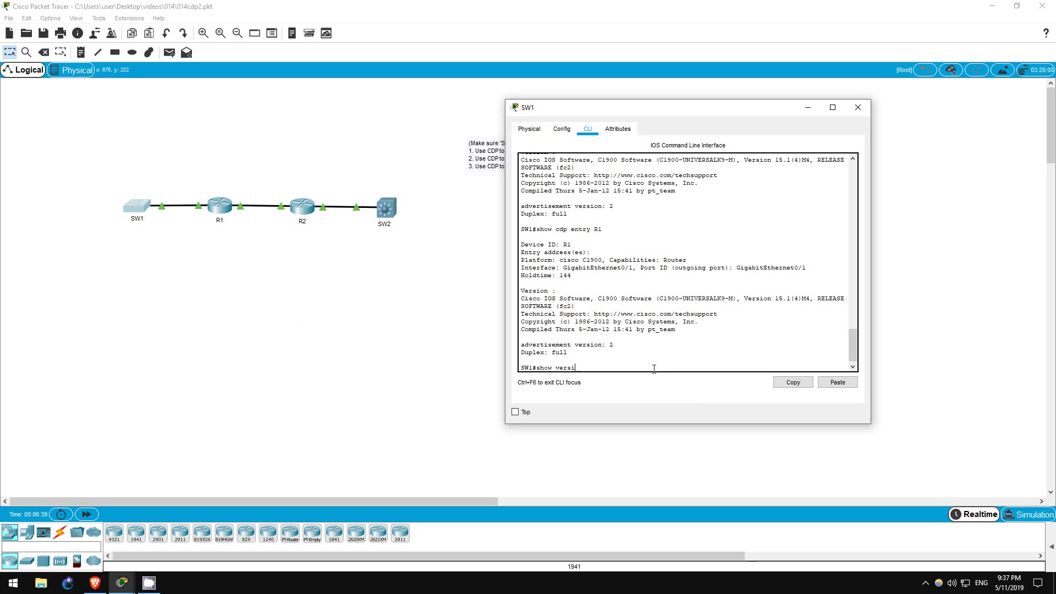
text(on)
drag(537, 366, 597, 368)
click(592, 367)
key(Return)
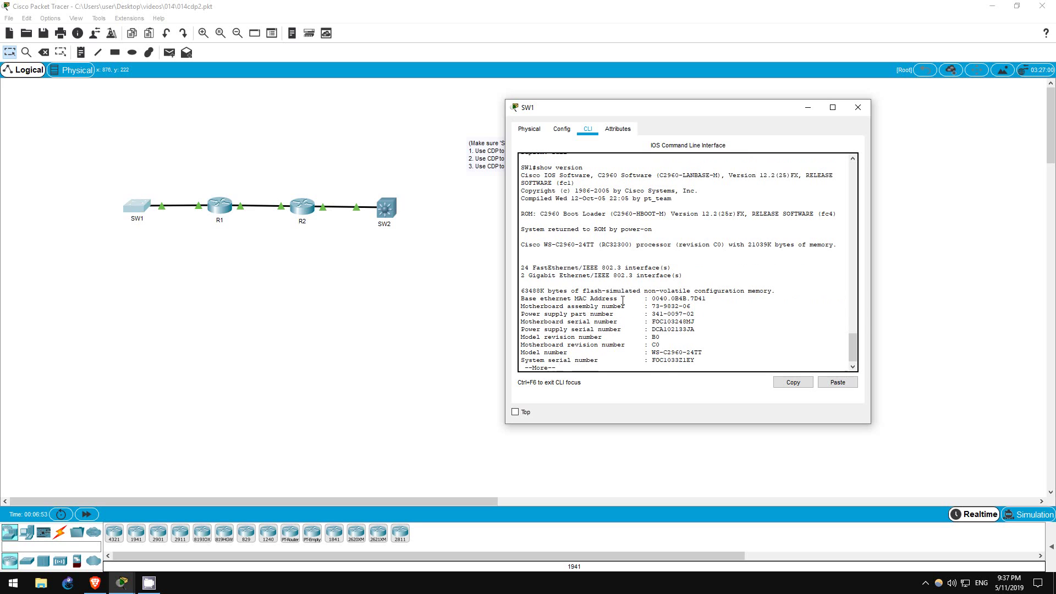
key(space)
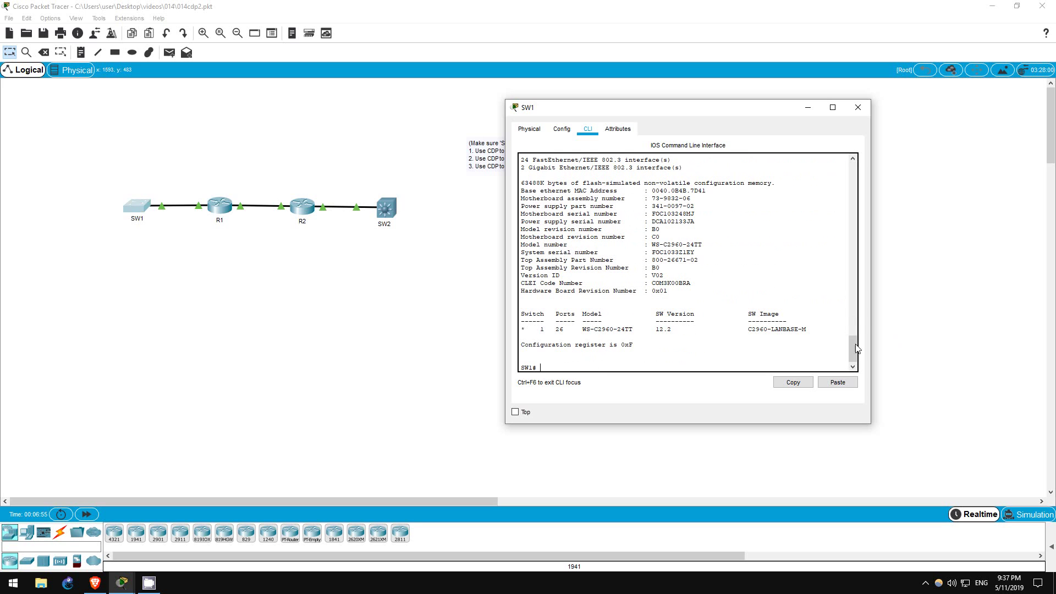
Step: Widen SW1's window and highlight IOS Version 12.2(25)FX on the WS-C2960-24TT
drag(851, 345, 853, 329)
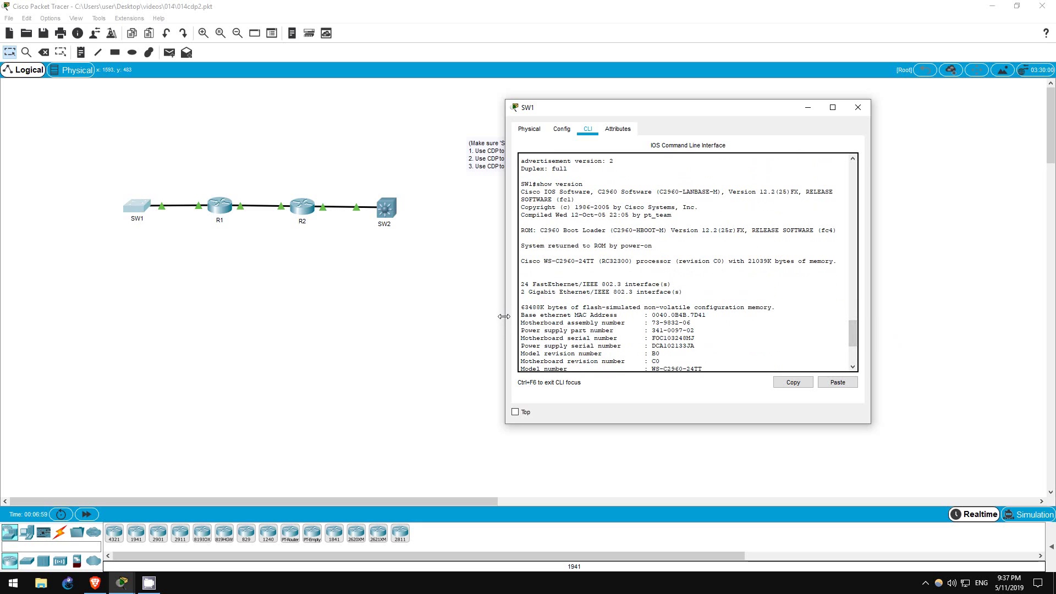
drag(506, 317, 420, 321)
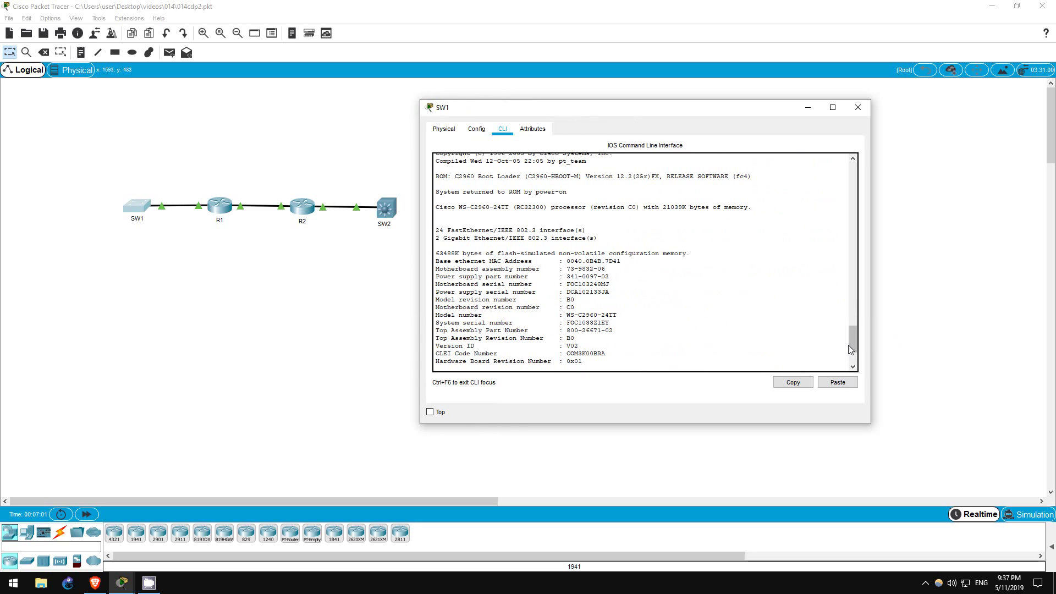
drag(850, 344, 856, 336)
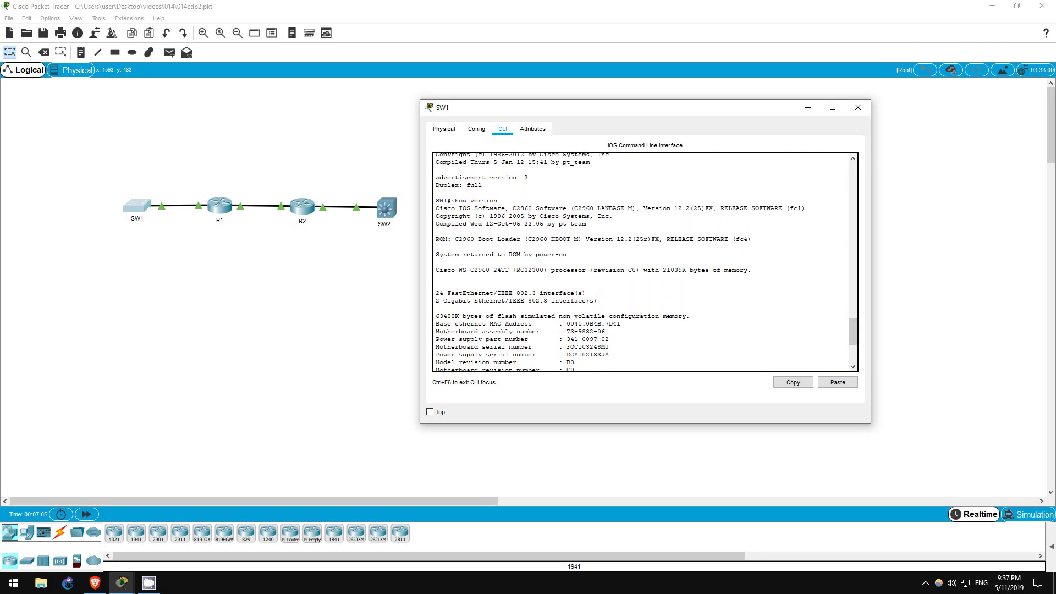
drag(645, 208, 715, 210)
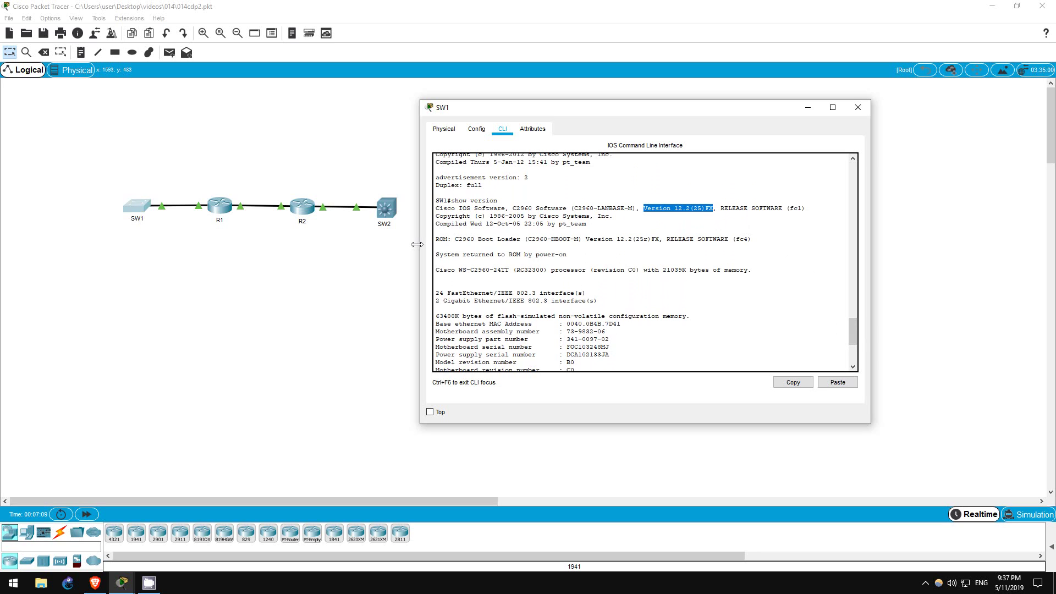
Step: Run 'sh ver' on R1's CLI and highlight its C1900 IOS Version 15.1(4)M4 string
click(315, 260)
click(225, 206)
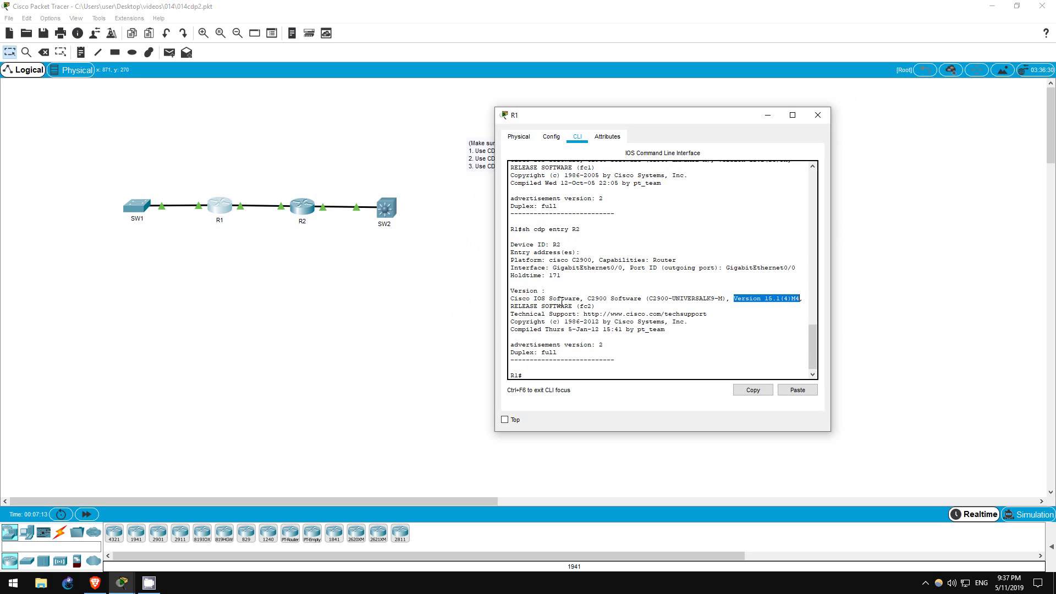
click(562, 370)
text(sh ver)
key(Return)
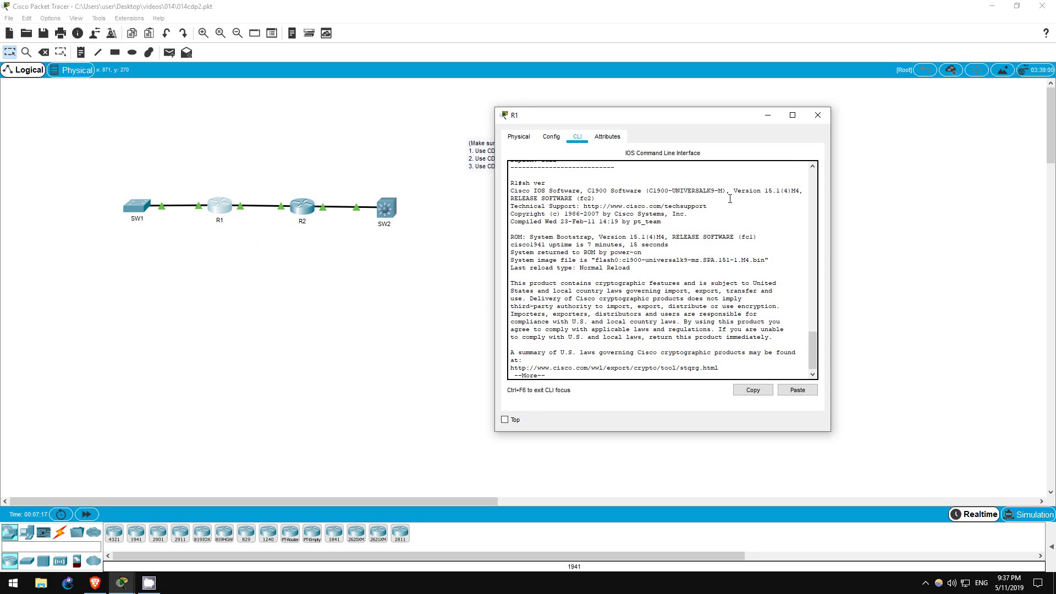
drag(734, 190, 804, 190)
Step: Run 'sh ver' on R2's CLI and highlight its C2900 IOS Version 15.1(4)M4 string
click(308, 202)
click(562, 375)
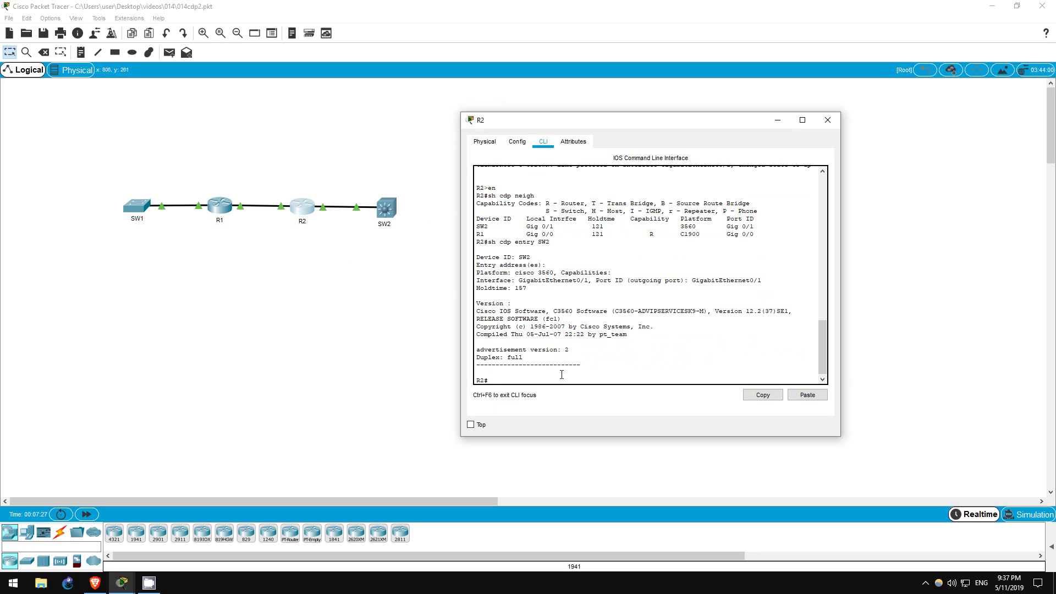
text(sh ver)
key(Return)
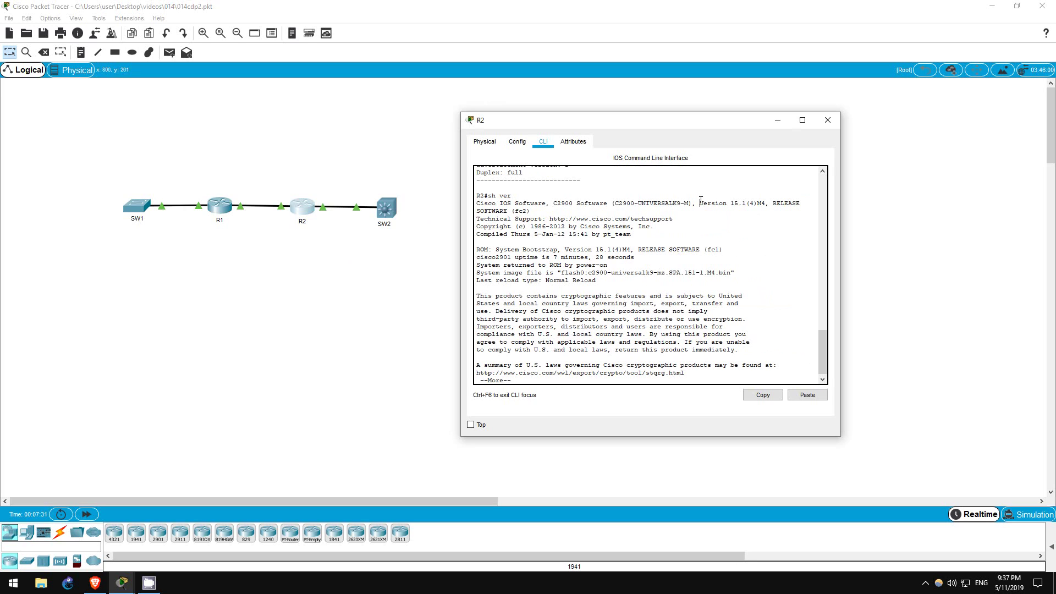
drag(701, 200, 767, 202)
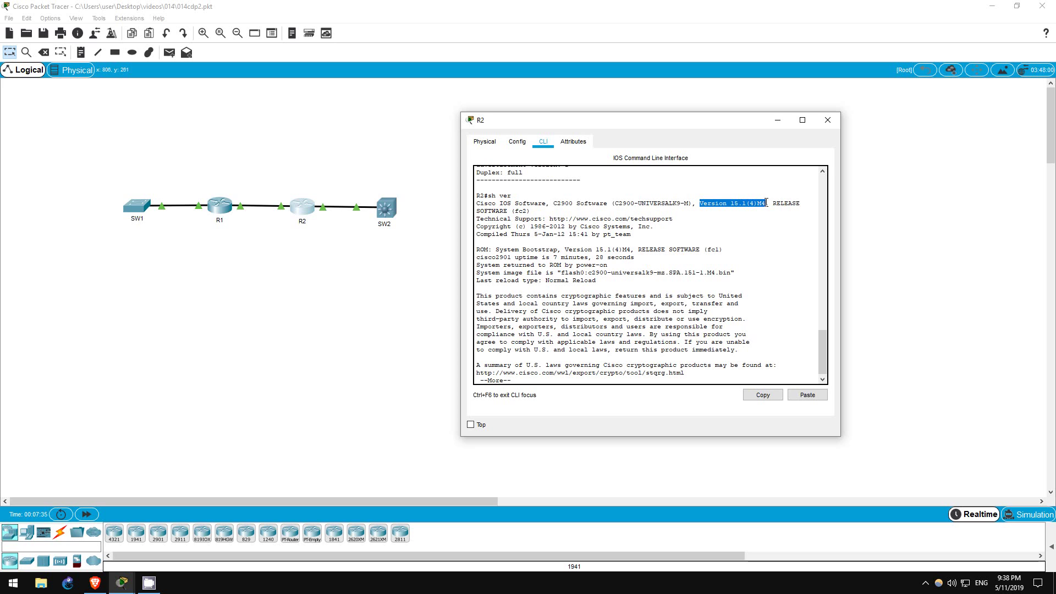
Step: Run 'sh ver' on SW2, highlight the WS-C3560-24PS Version 12.2(37)SE1 string, and return to the topology
click(385, 208)
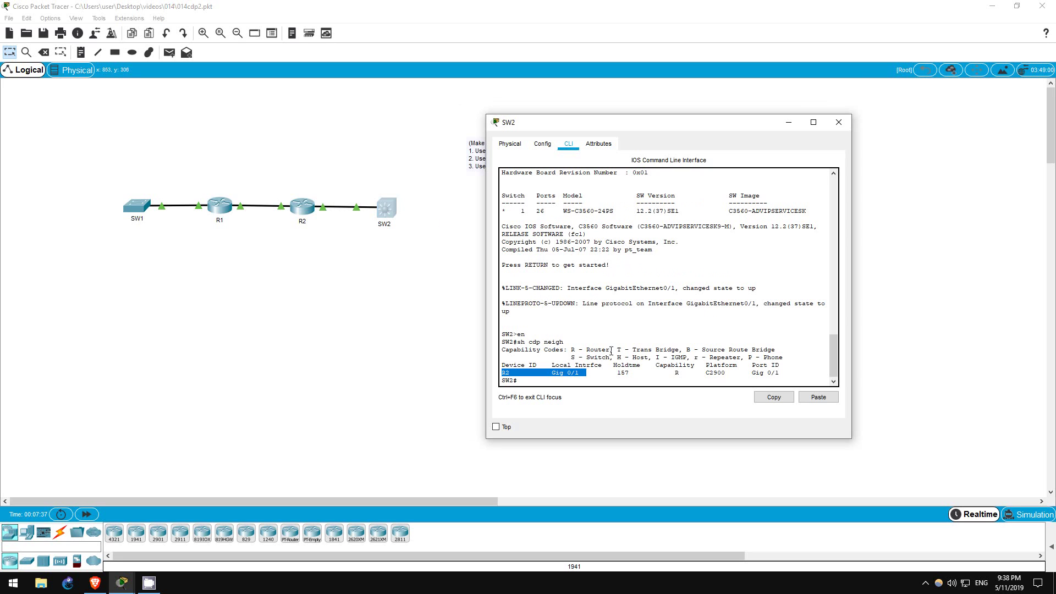
click(592, 377)
text(sh ver)
key(Return)
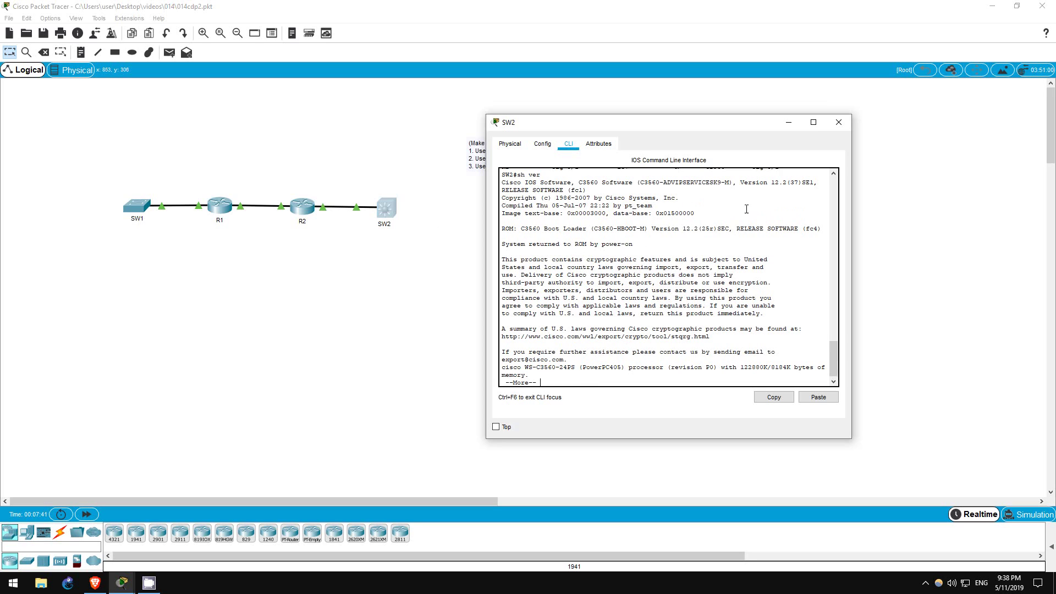
drag(741, 183, 818, 183)
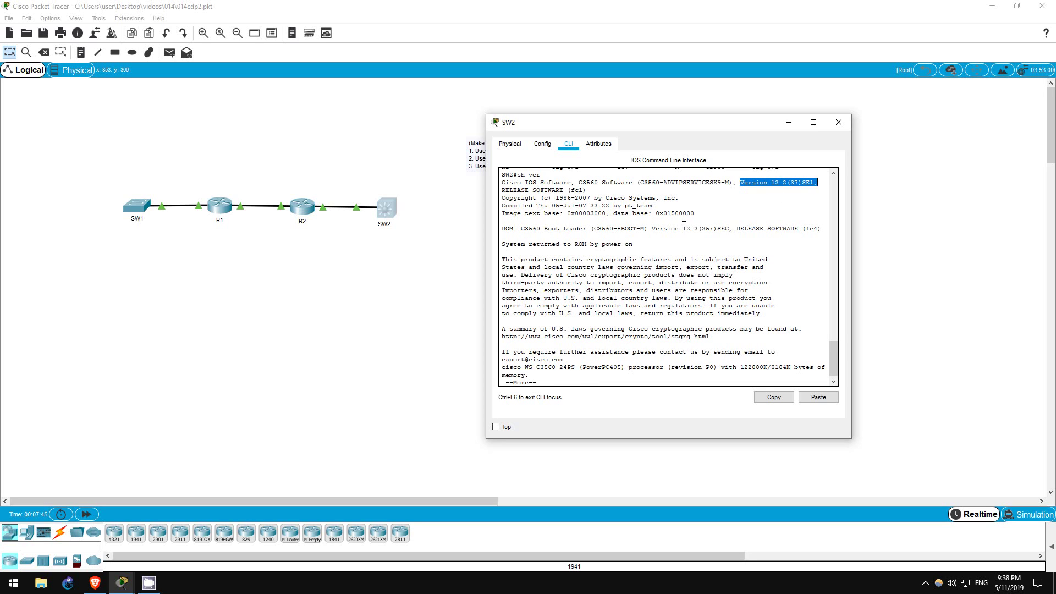
click(462, 312)
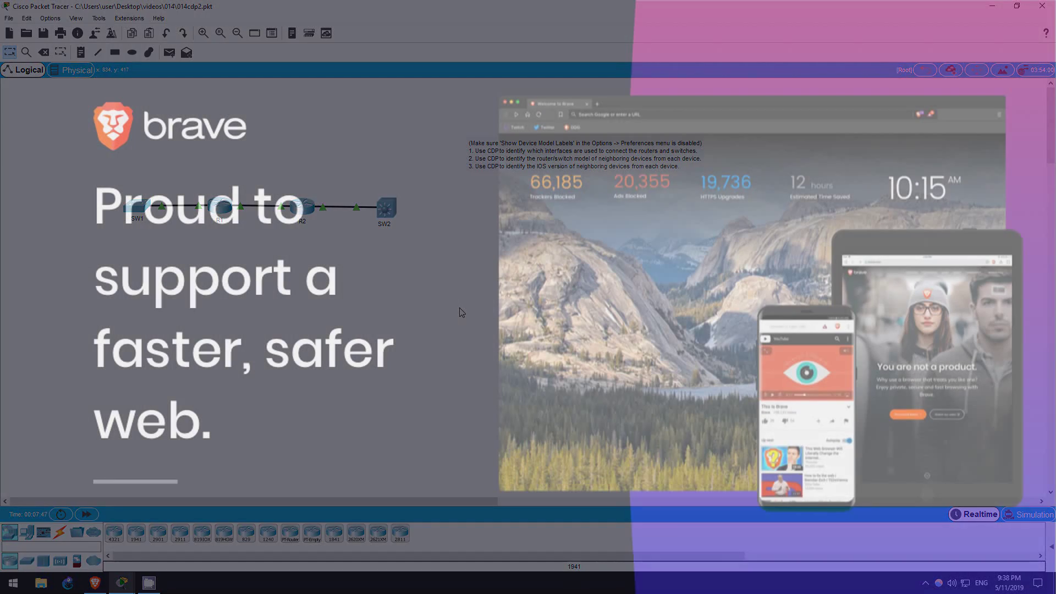